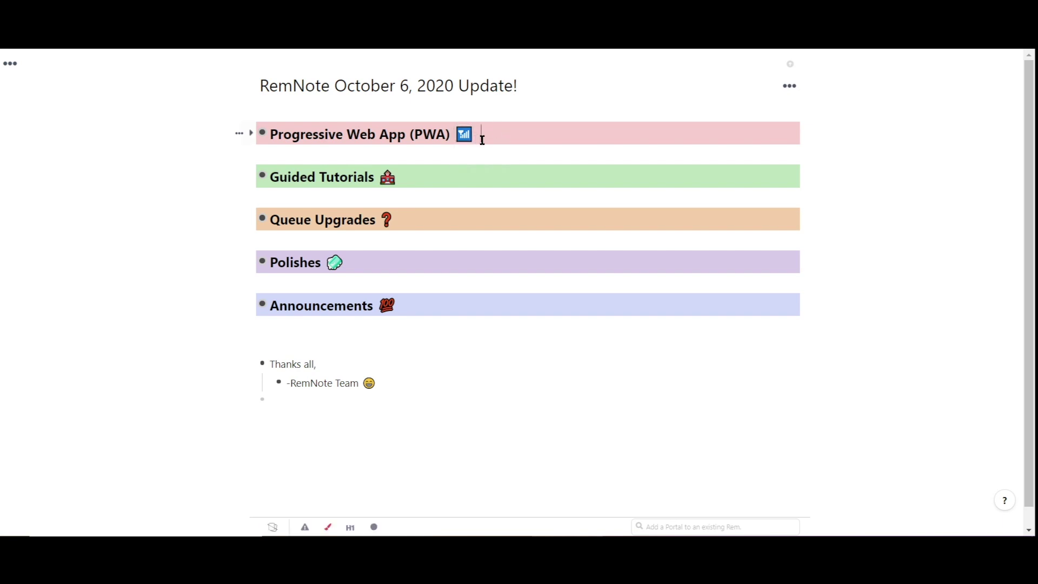
Expand the Progressive Web App section to show its offline access, stability and install points
key(ctrl+Down)
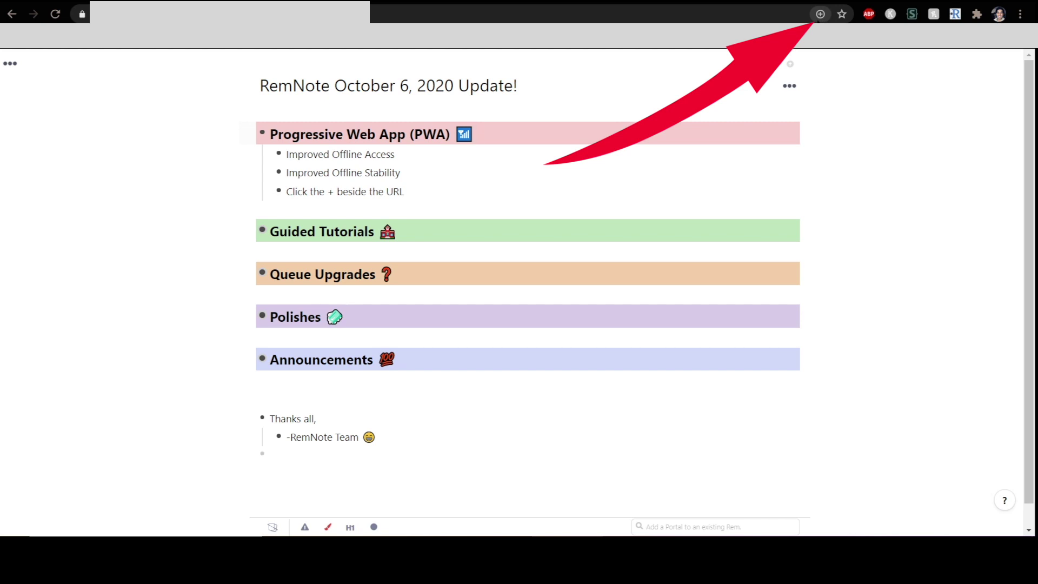
Install RemNote as a Chrome app so it runs in its own window
click(820, 13)
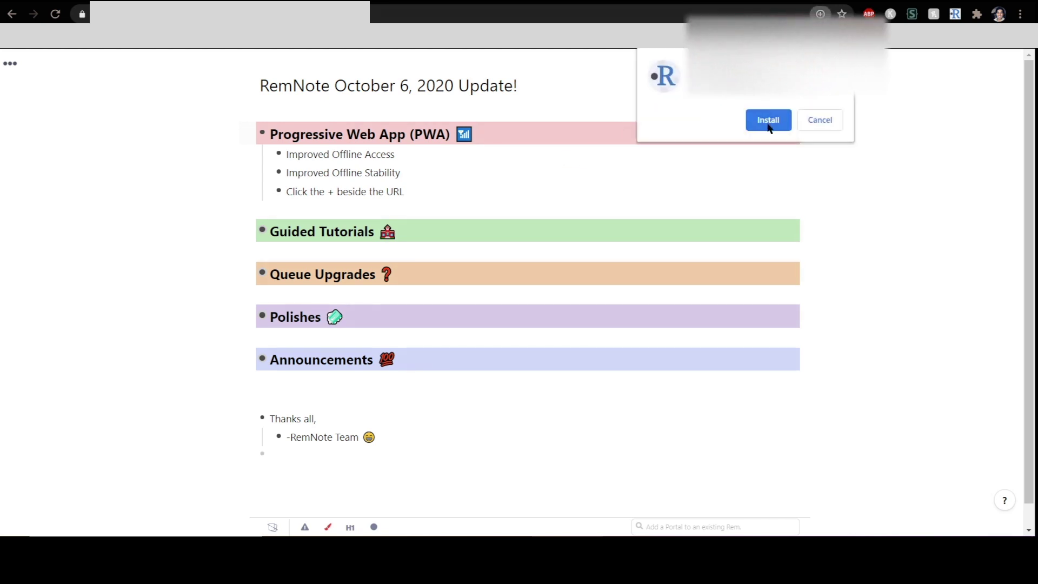
click(767, 120)
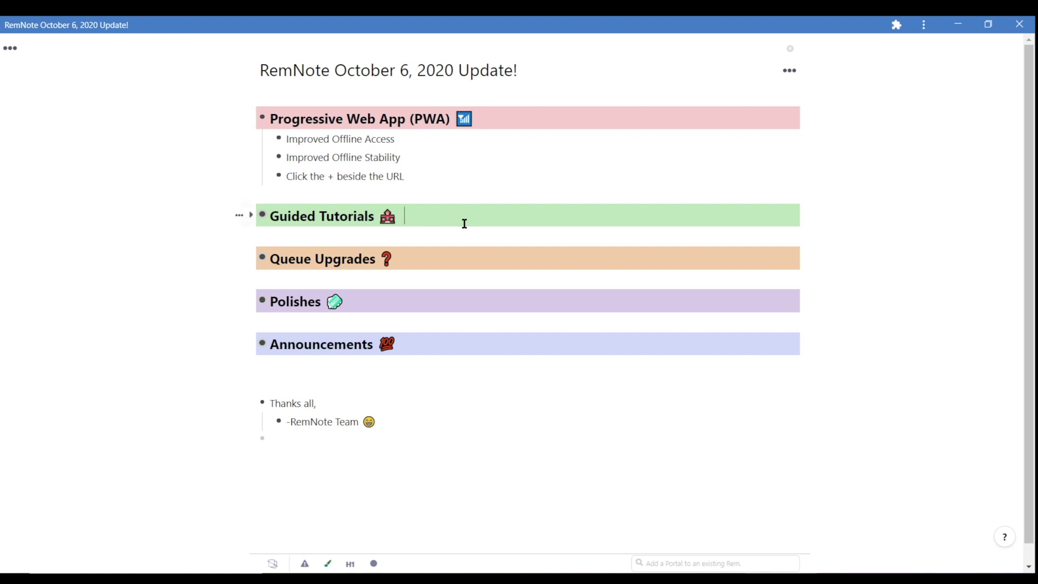
Expand Guided Tutorials to its two points and bring up the help resources list
key(ctrl+Down)
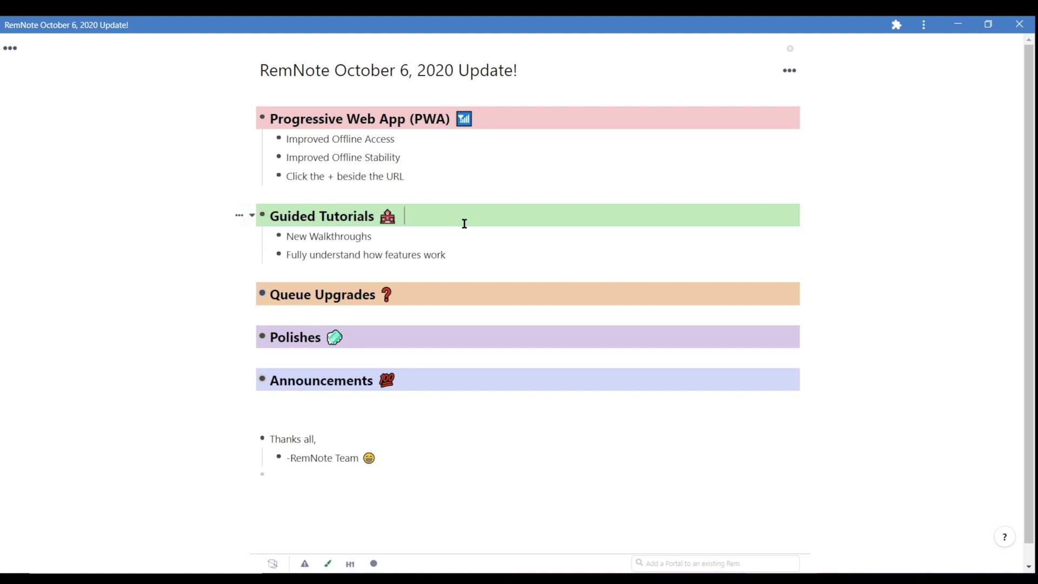
click(1005, 541)
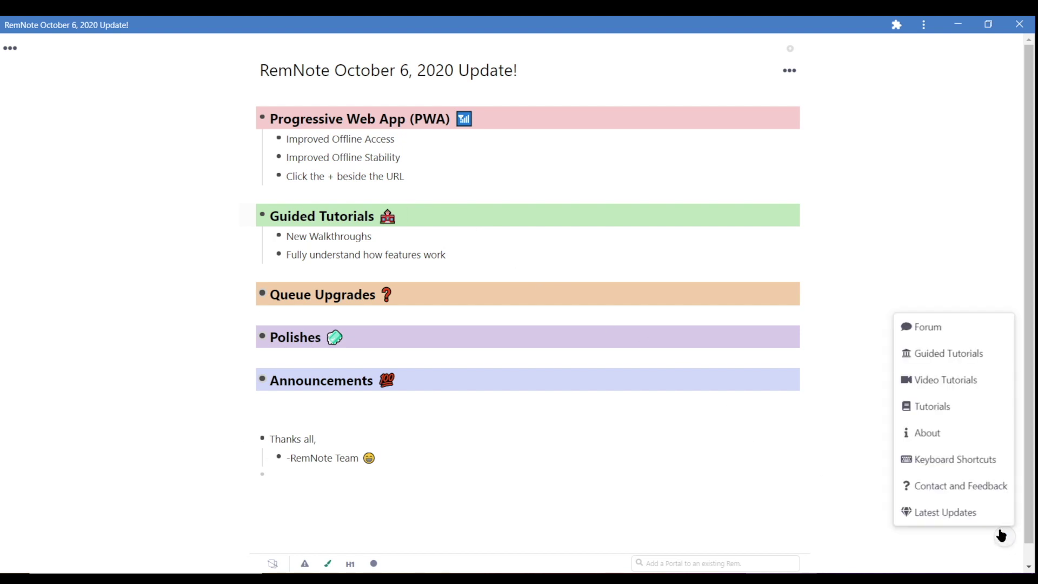
Open Guided Tutorials and browse the skills list, previewing the Cloze flashcard tutorial
click(952, 355)
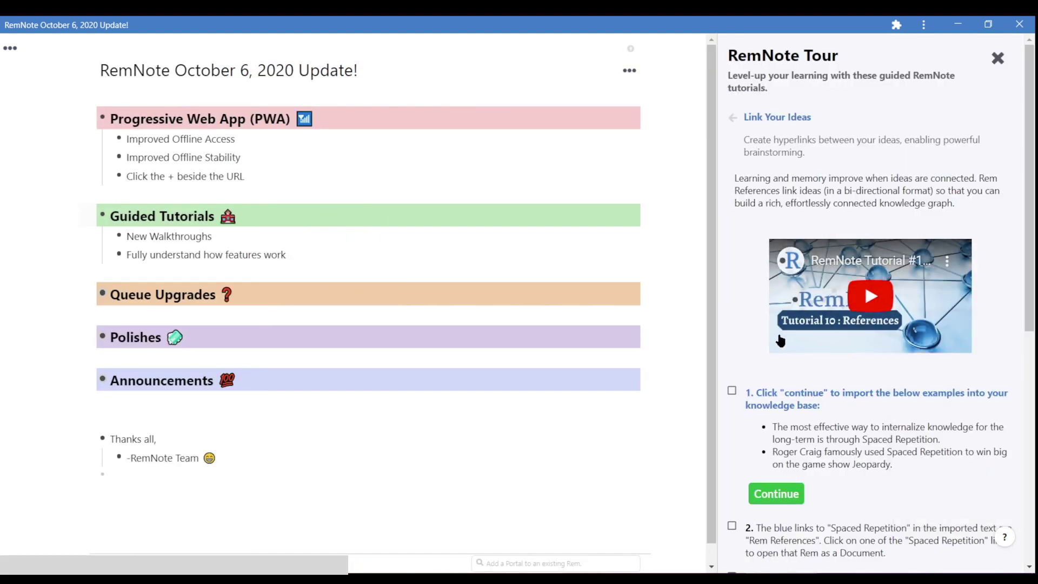
click(733, 119)
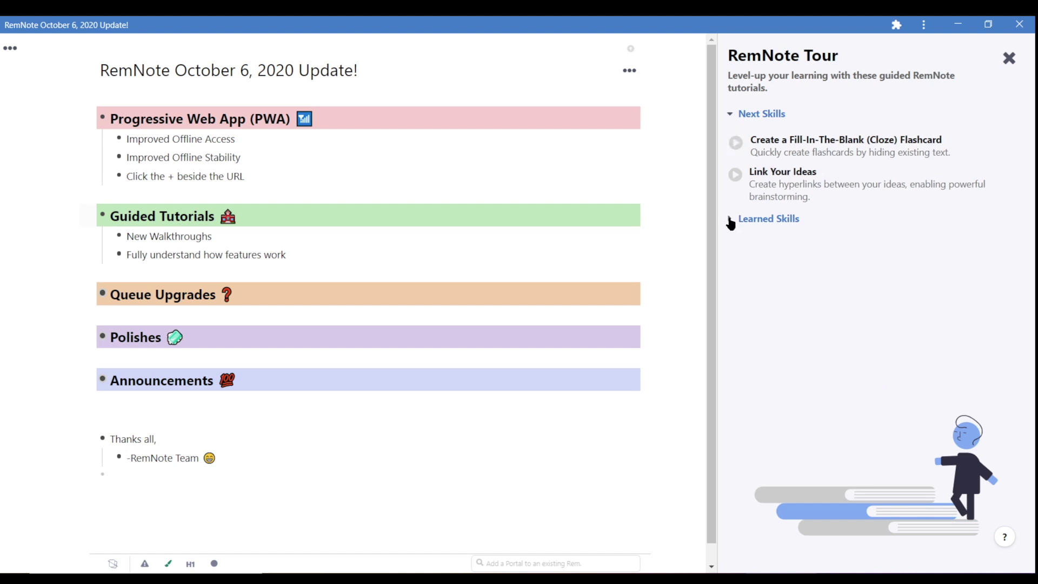
click(732, 116)
click(732, 117)
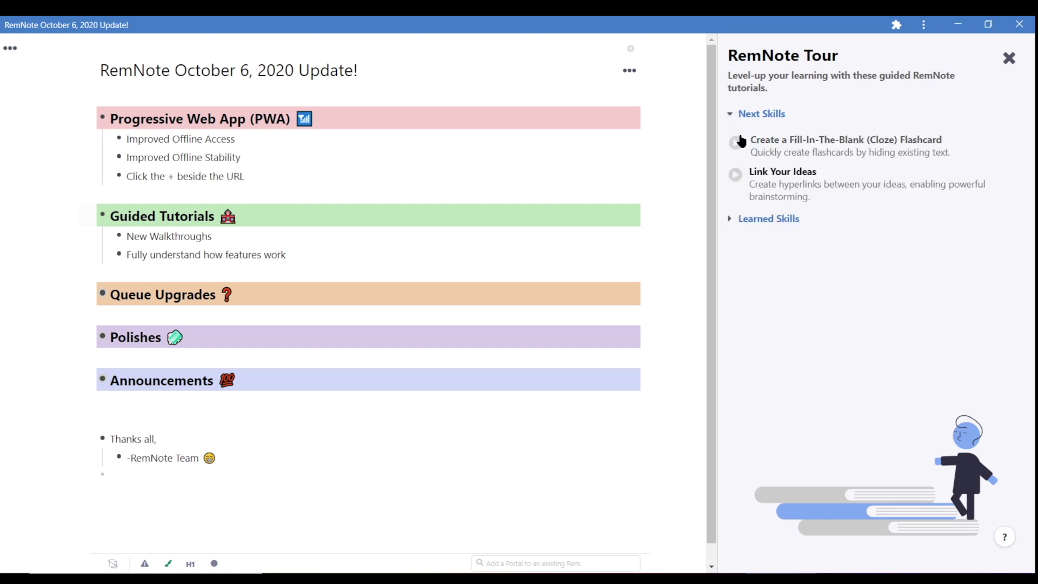
click(737, 144)
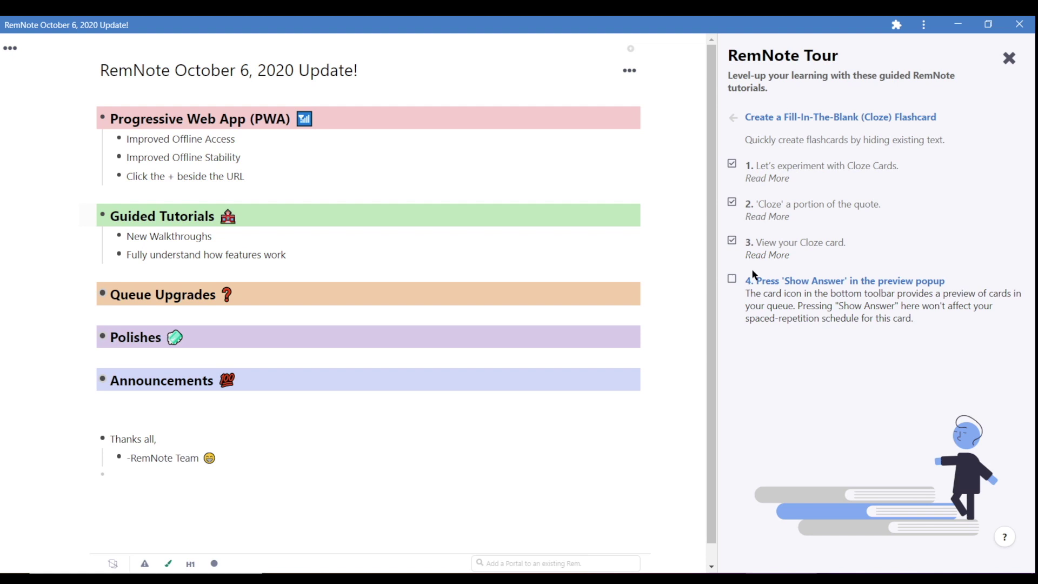
click(734, 118)
Start Link Your Ideas and import its two Spaced Repetition examples into October 5th's document
click(736, 177)
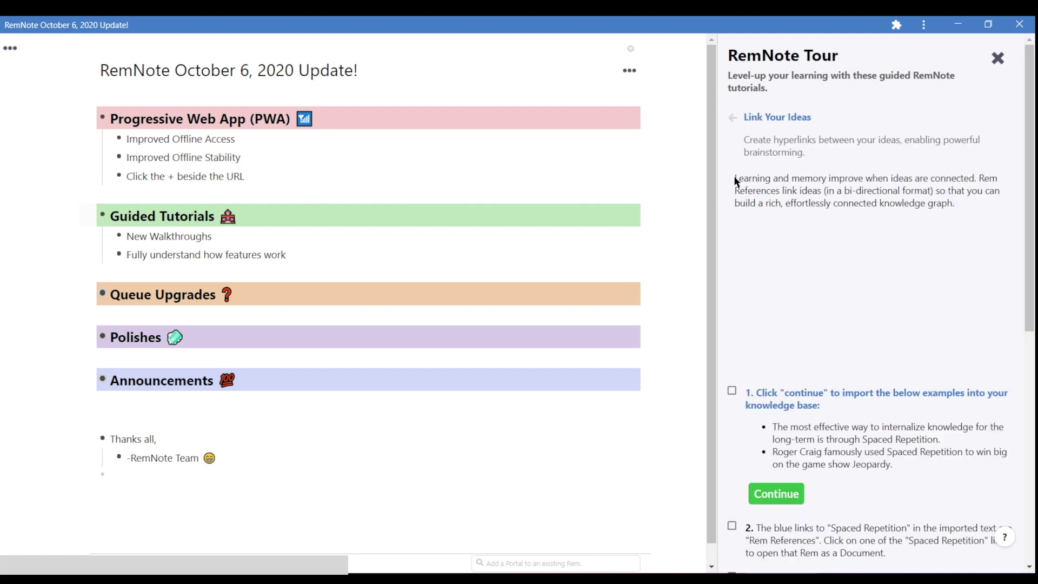
scroll(743, 197, down, 4)
scroll(742, 196, up, 1)
click(776, 358)
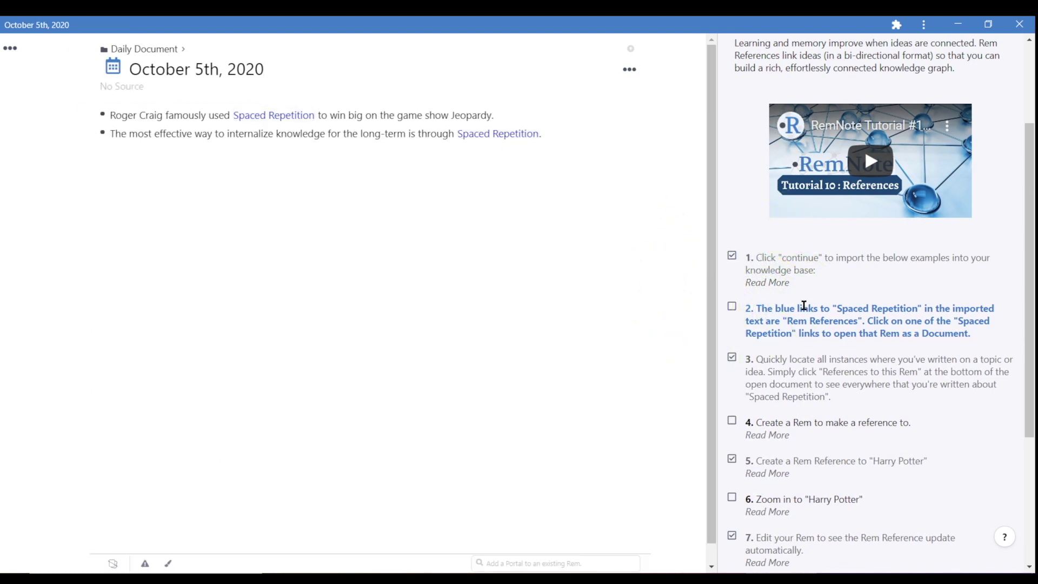
Review tutorial step 1's example sentences, then return to the October 6 update document
click(1004, 537)
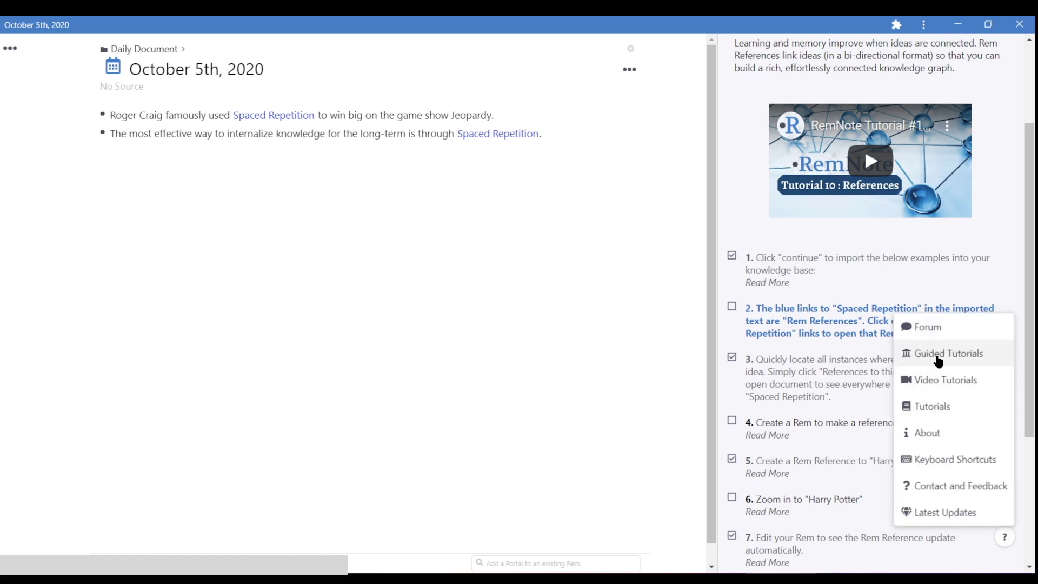
click(846, 288)
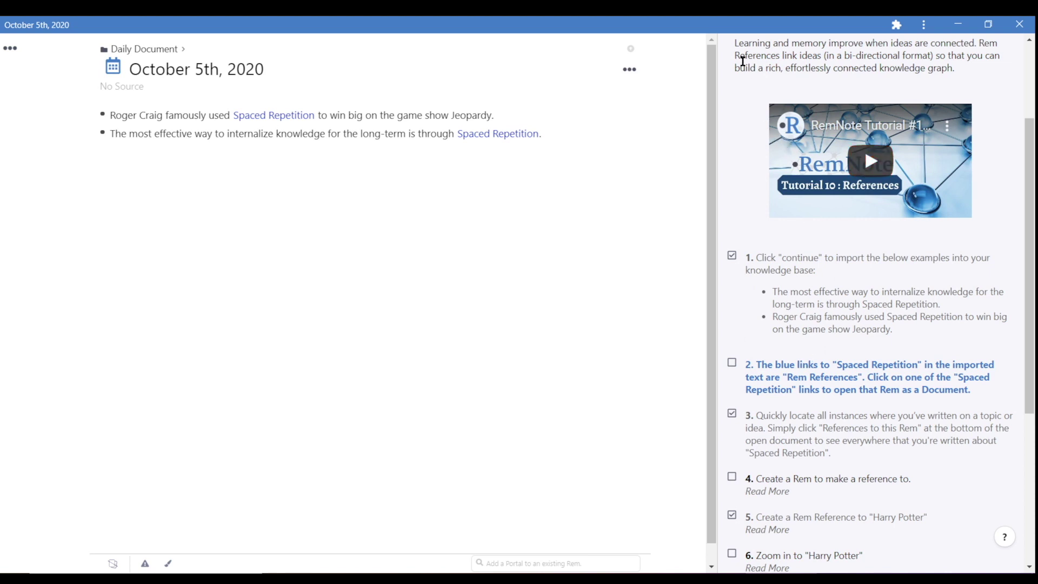
scroll(743, 139, up, 3)
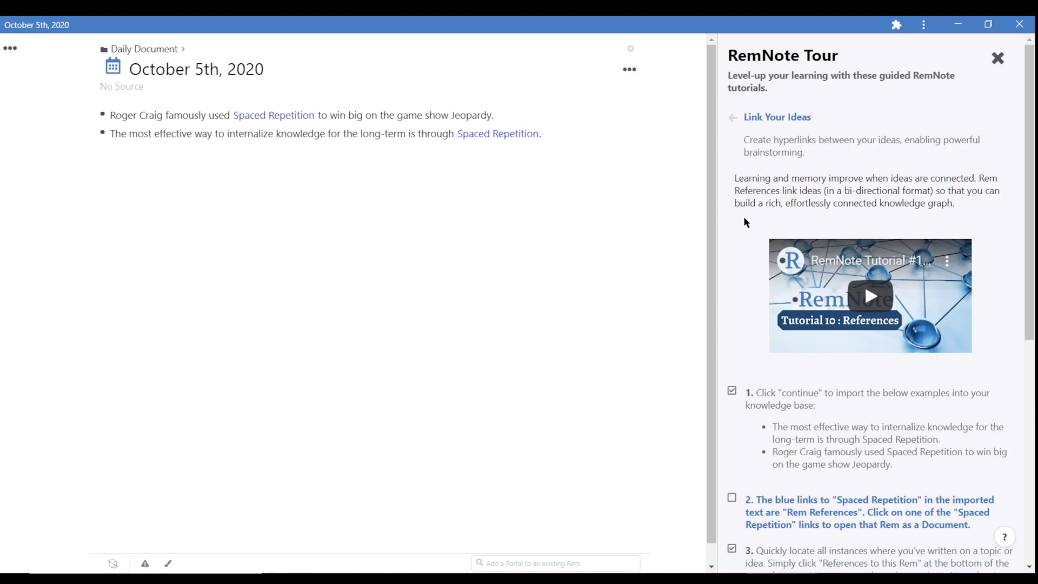
scroll(763, 243, down, 6)
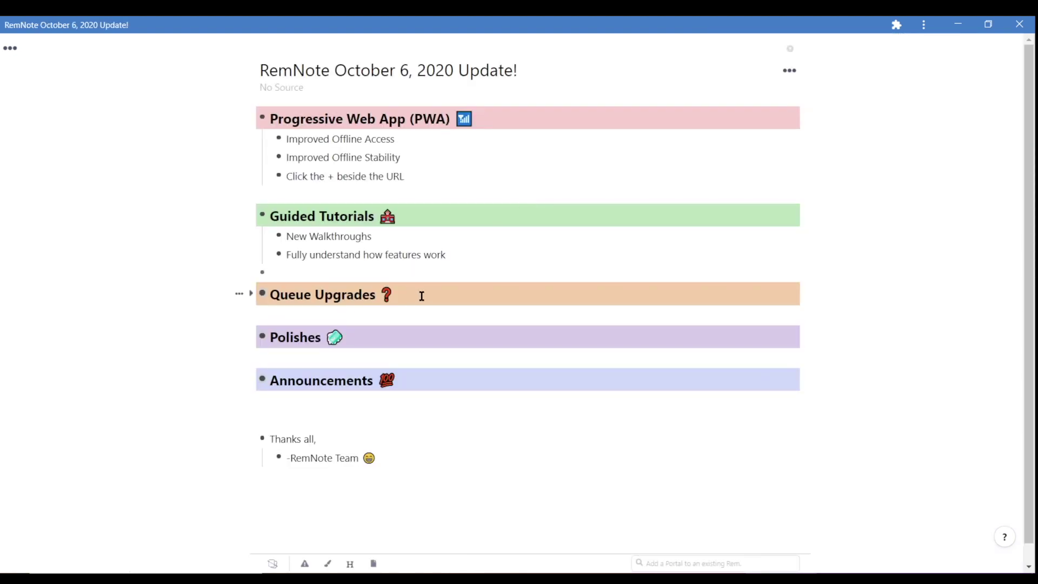
click(424, 292)
Expand Queue Upgrades and its Edit Later item to show their details
key(ctrl+Down)
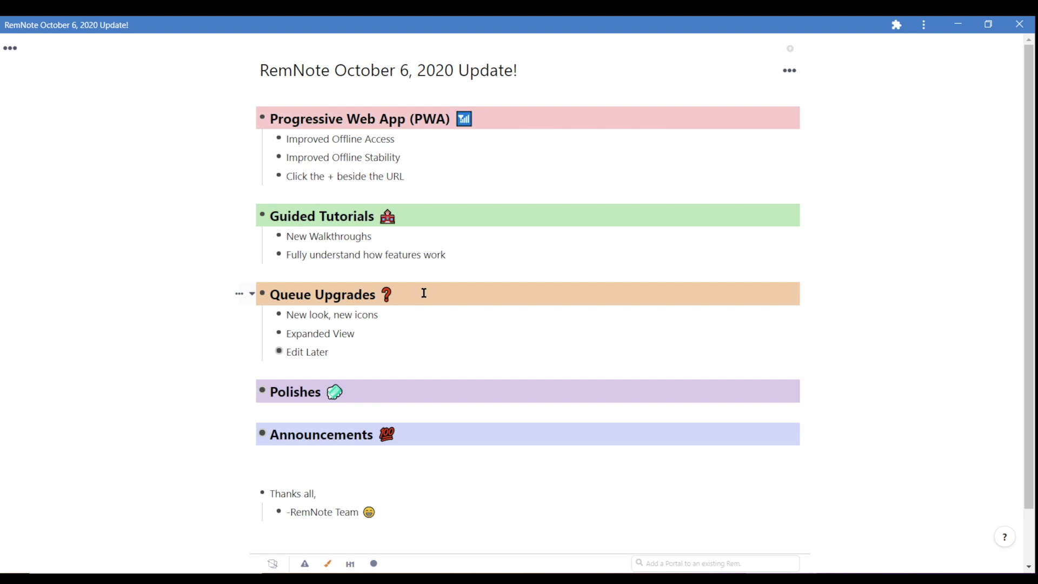
key(Down)
key(ctrl+Down)
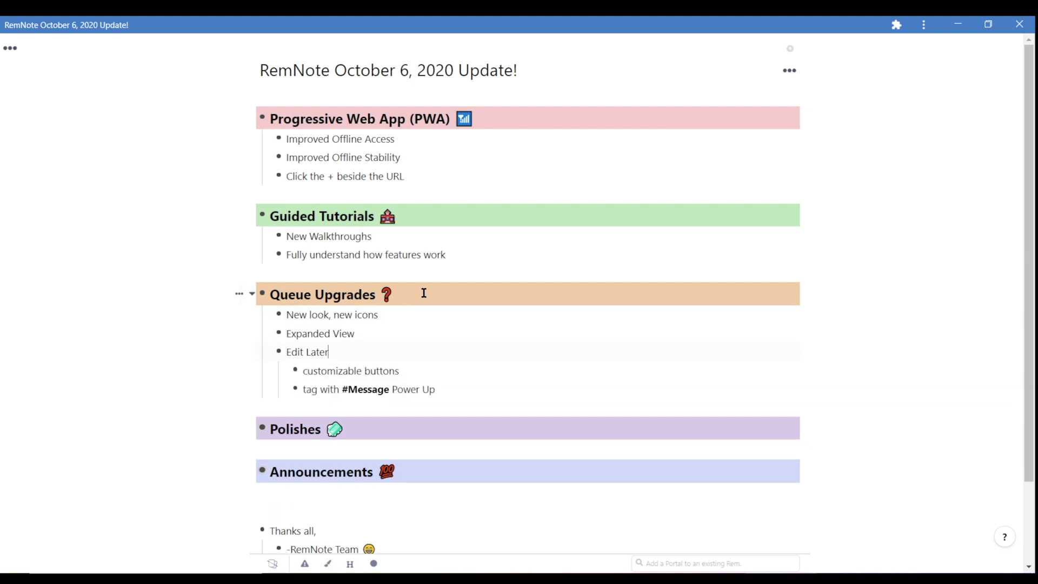
Open the 524-card flashcard queue, toggle fullscreen on and off, and reveal Black's answer Negra
mouse_move(2, 92)
click(40, 114)
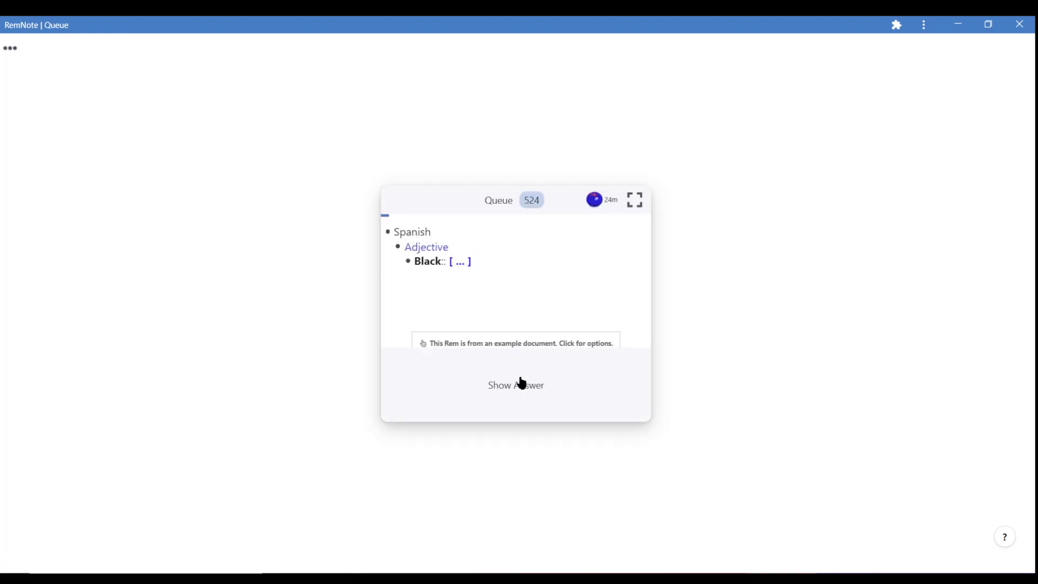
click(642, 208)
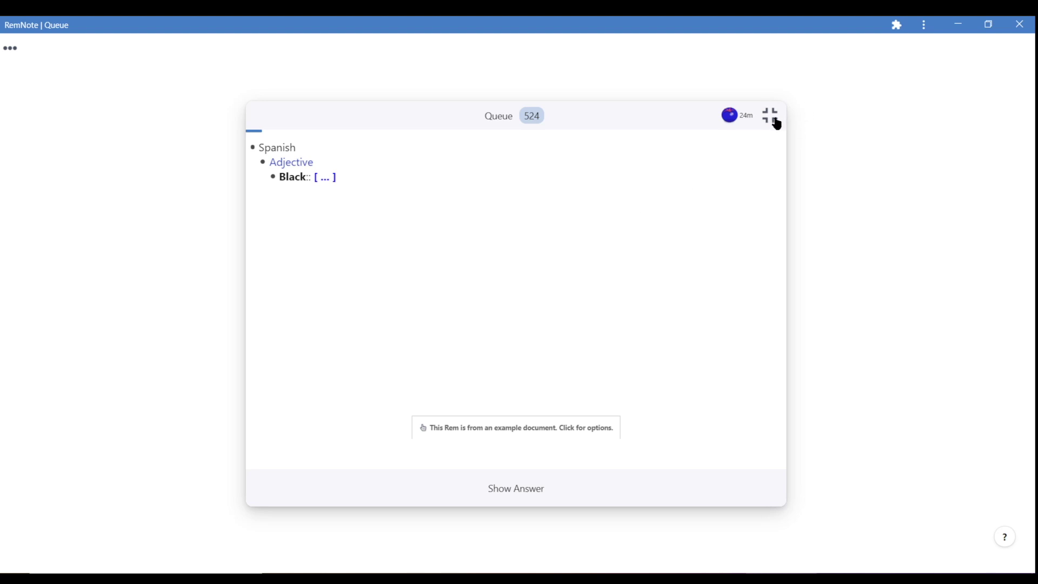
click(774, 126)
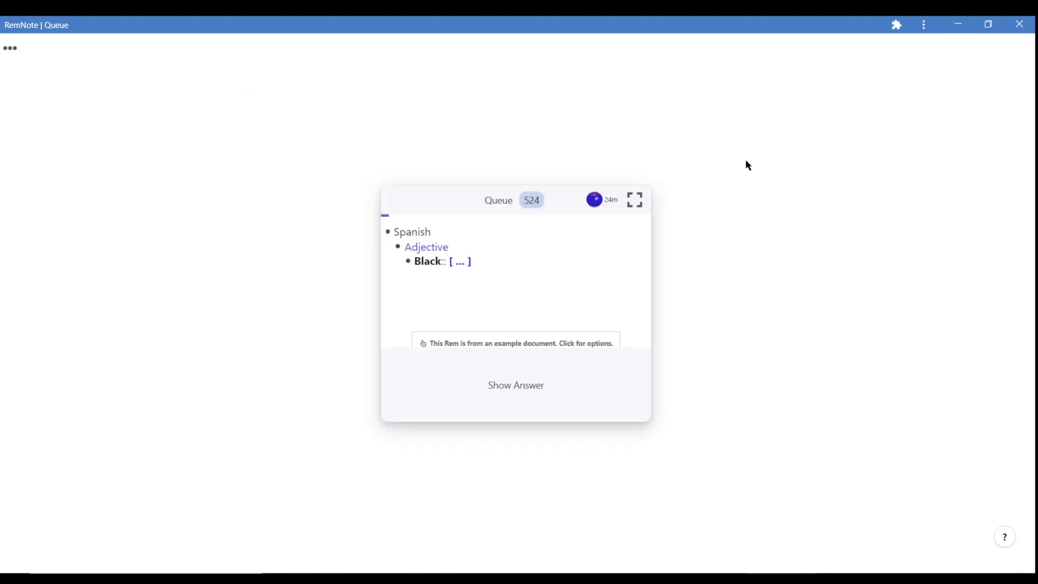
click(517, 389)
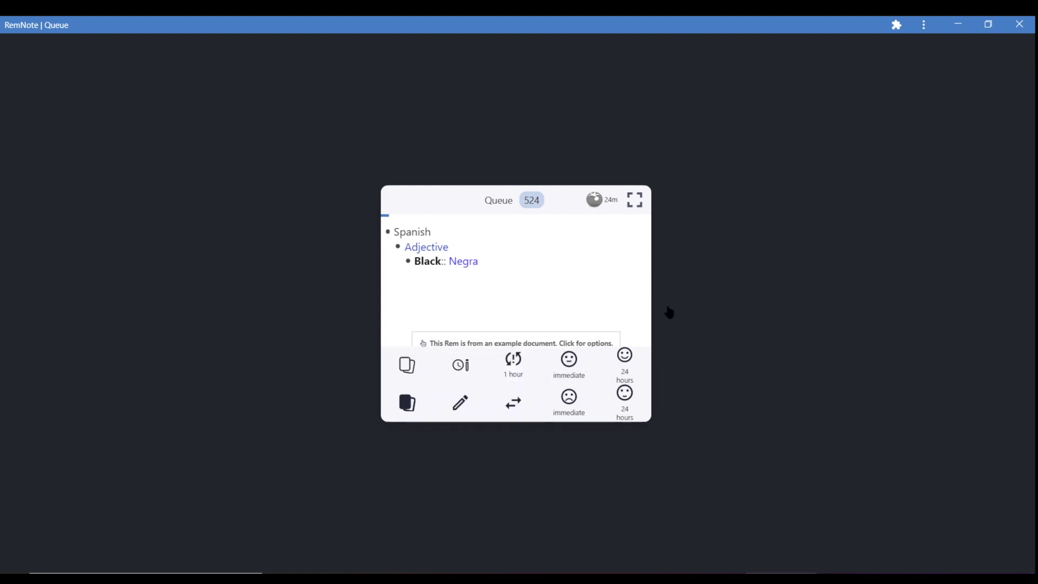
Send Black to Edit Later, flag Pink for content correction and Purple as a typo
click(468, 409)
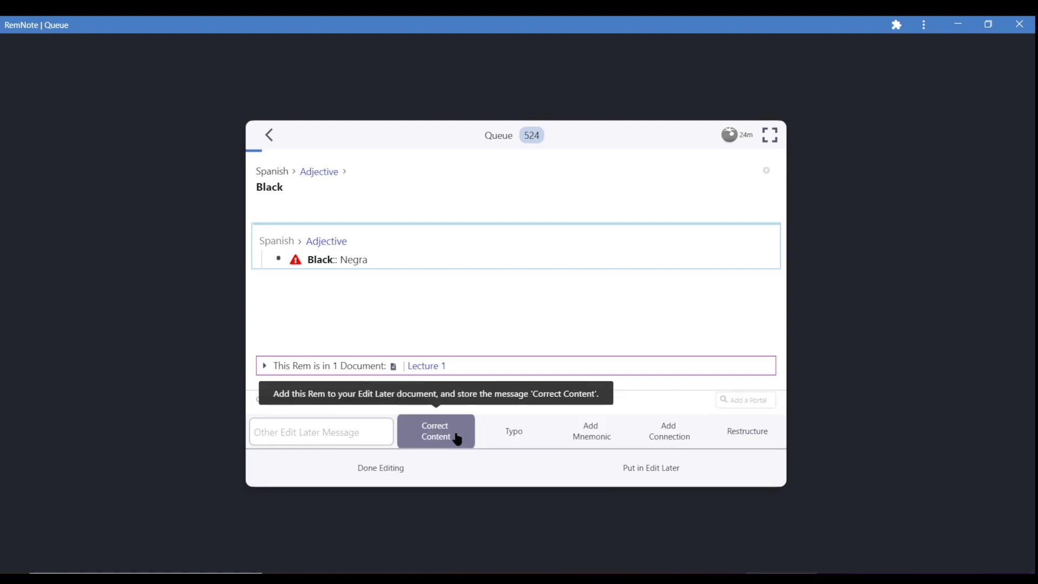
click(580, 438)
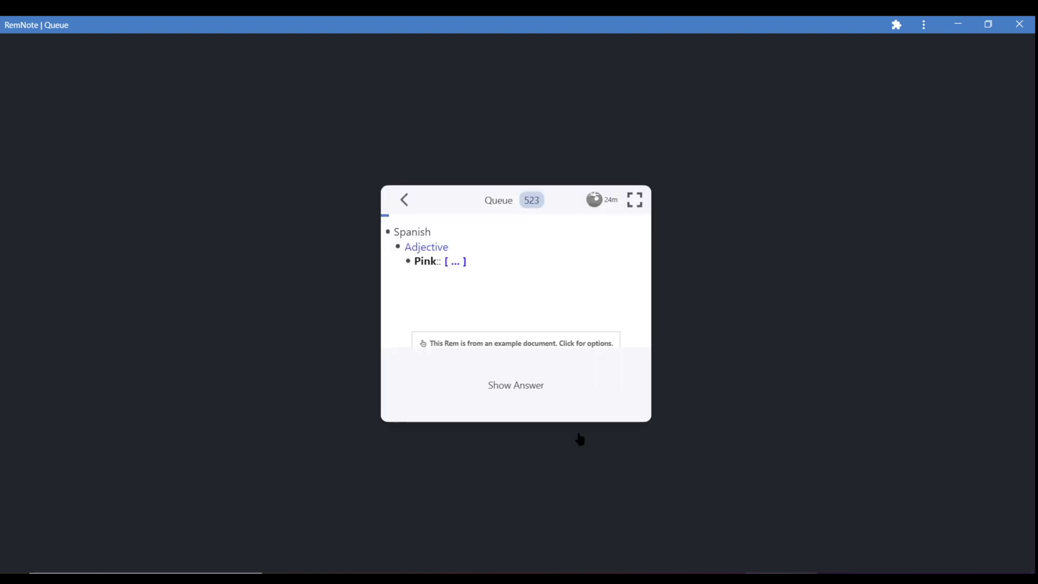
click(523, 414)
click(462, 369)
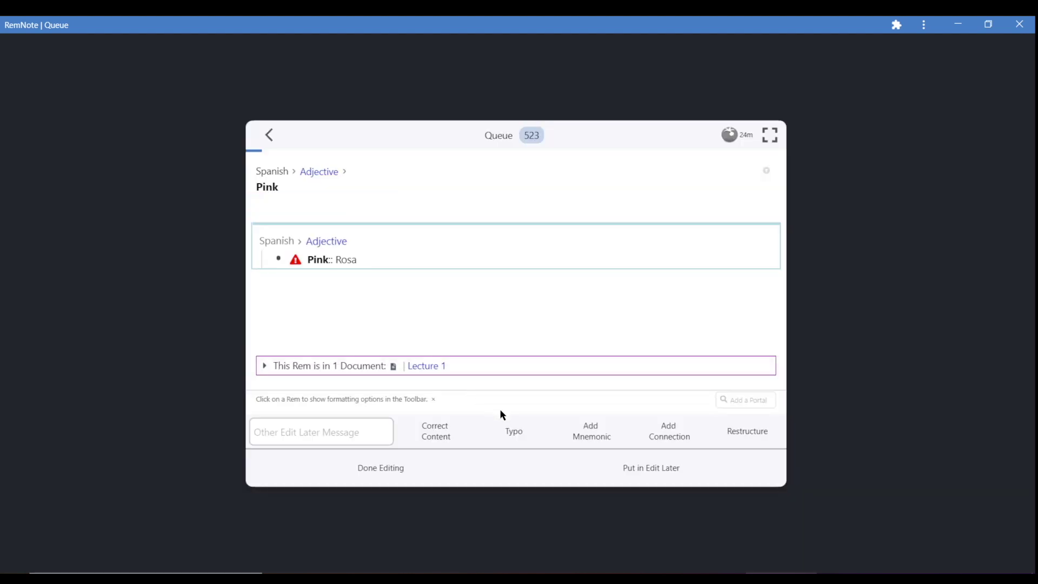
click(452, 440)
click(457, 414)
click(460, 402)
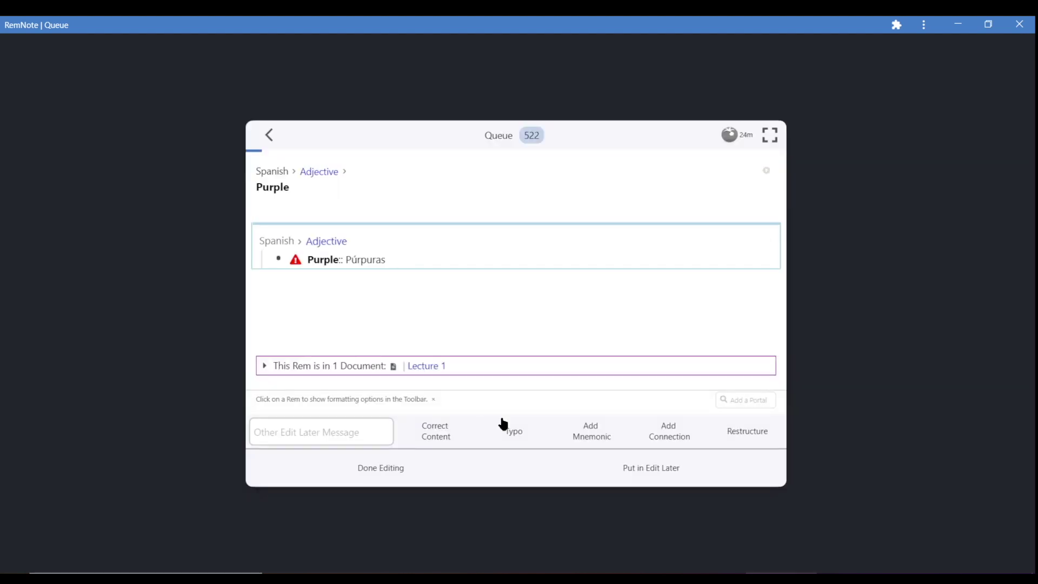
click(515, 432)
Flag Red for Add Connection, Blue for Restructure and Yellow for Add Mnemonic
key(space)
key(e)
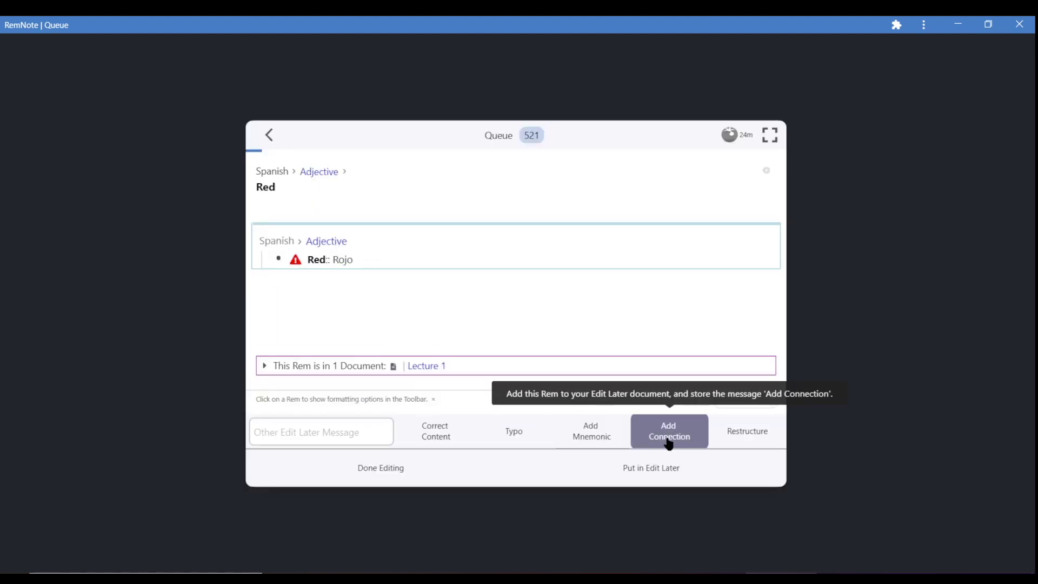
click(669, 439)
key(e)
click(734, 442)
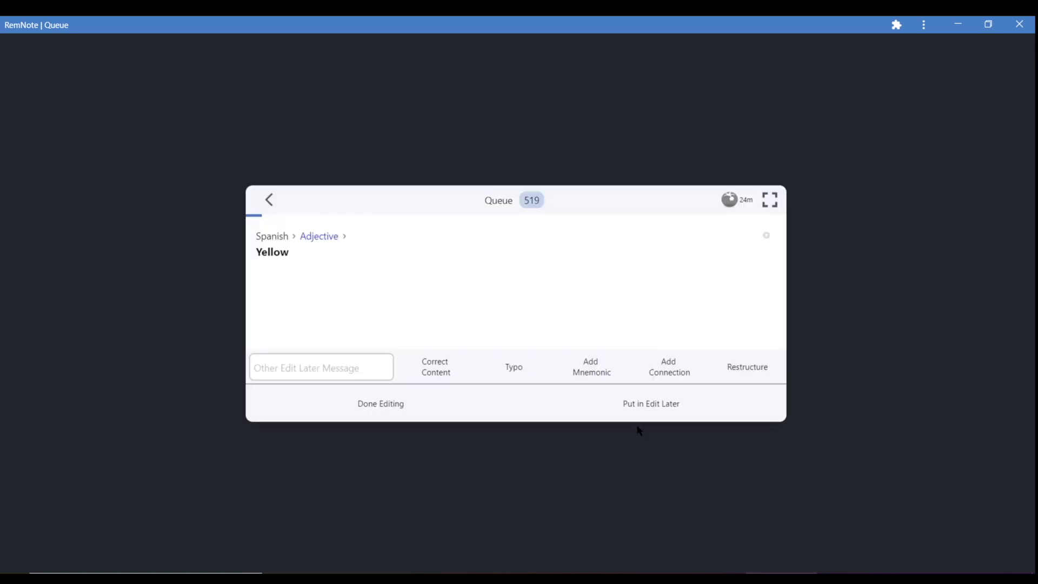
key(space)
key(e)
click(598, 437)
Send the position card to Edit Later with the note 'oh this is important'
key(e)
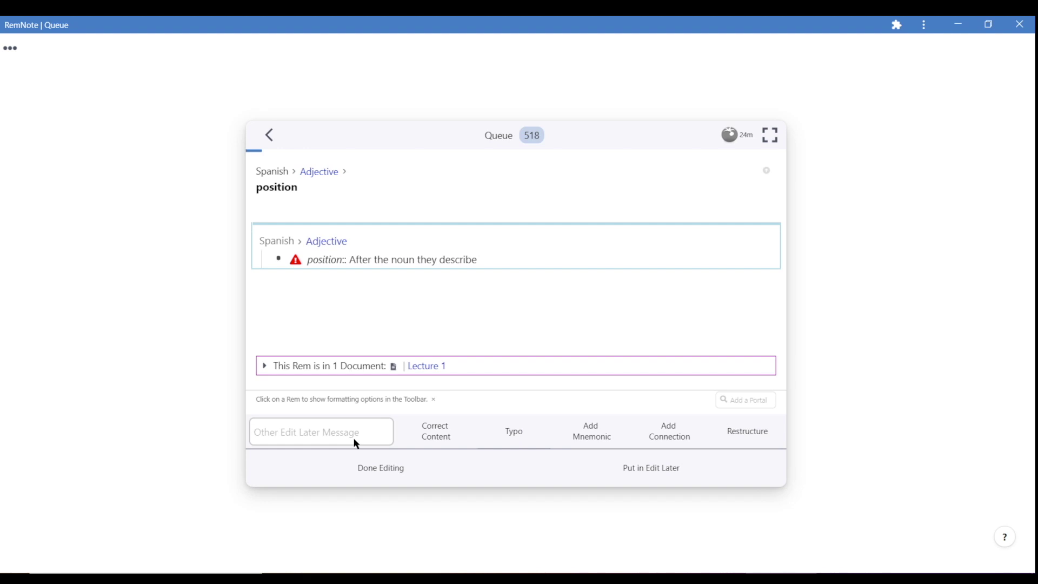
text(oh this is important)
click(597, 441)
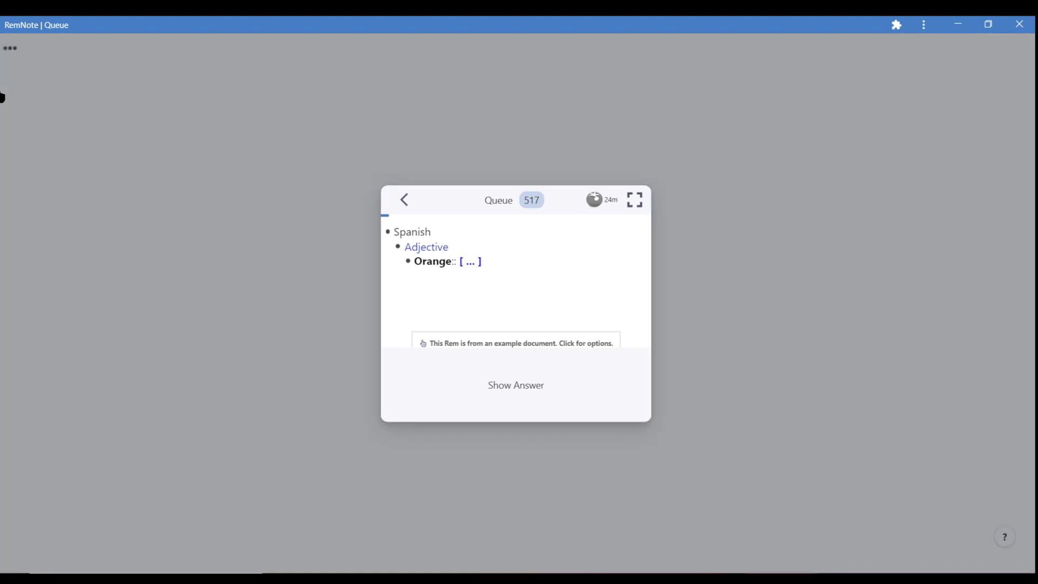
mouse_move(15, 75)
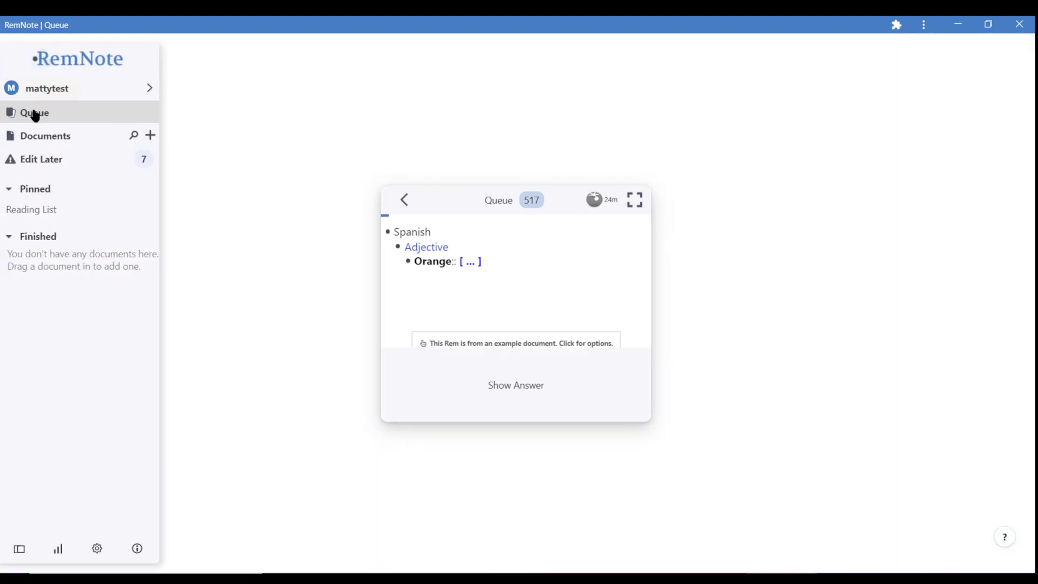
click(41, 161)
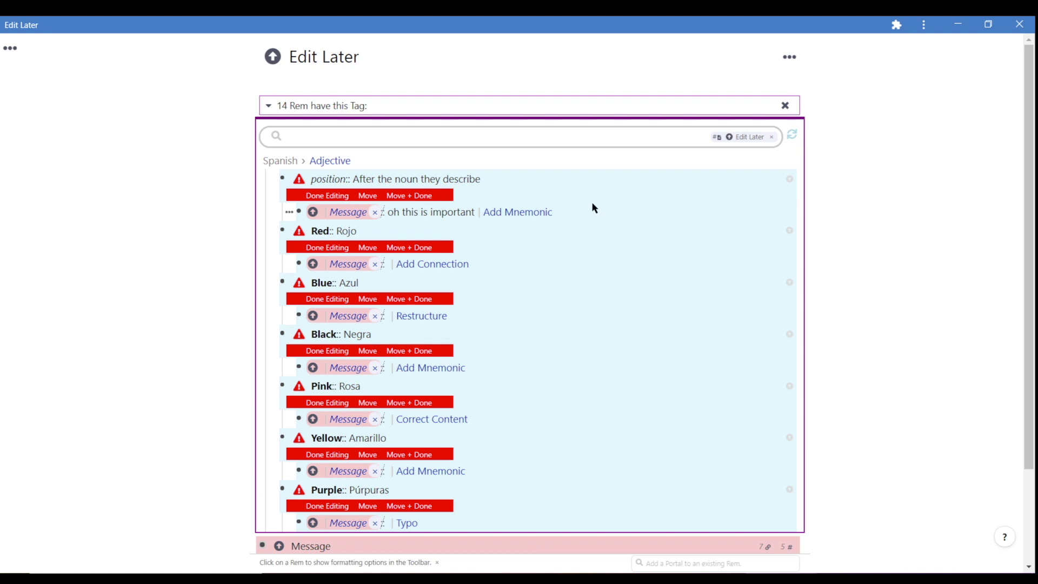
click(789, 57)
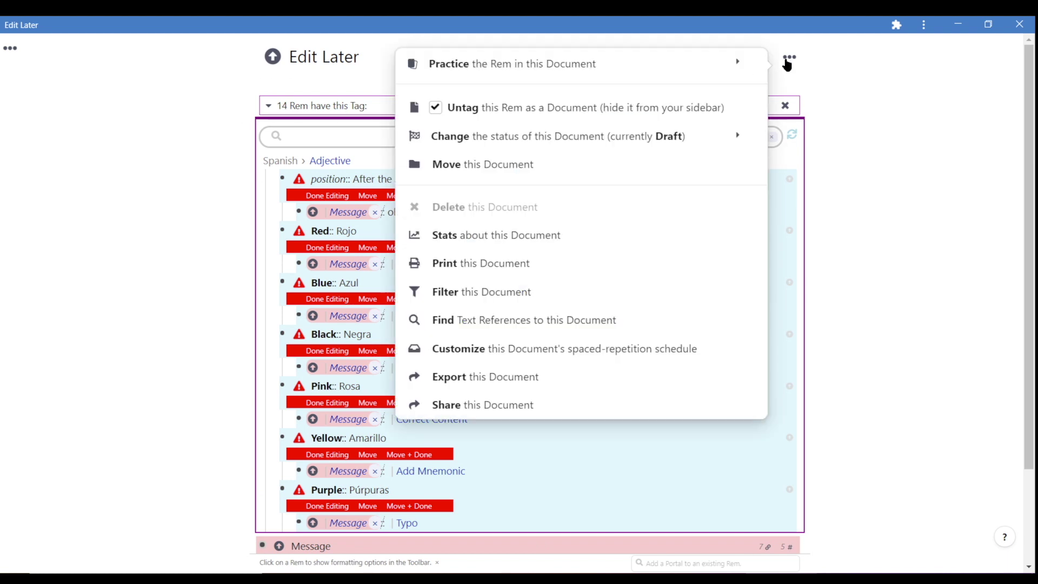
click(505, 295)
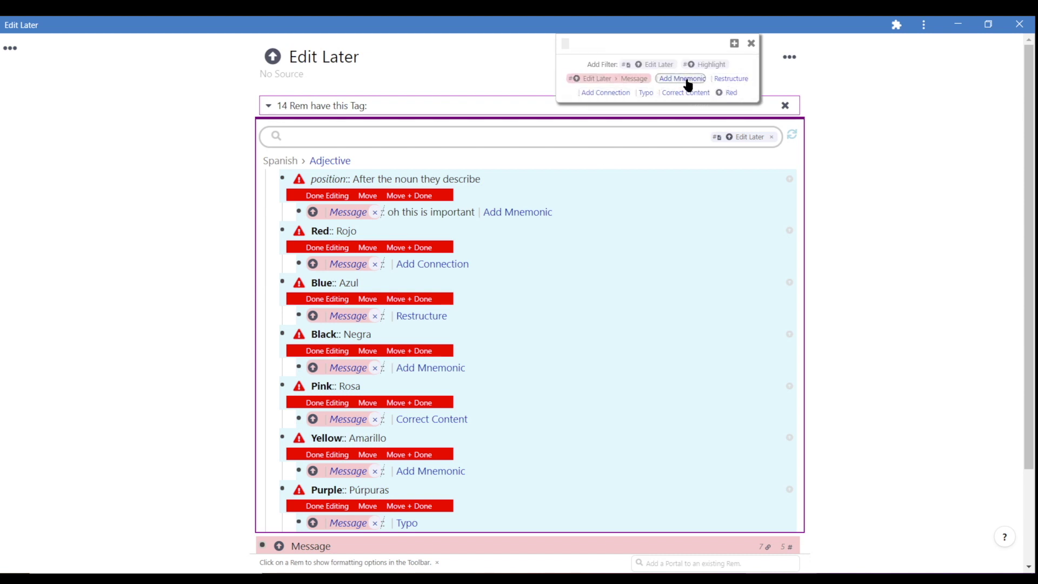
click(682, 79)
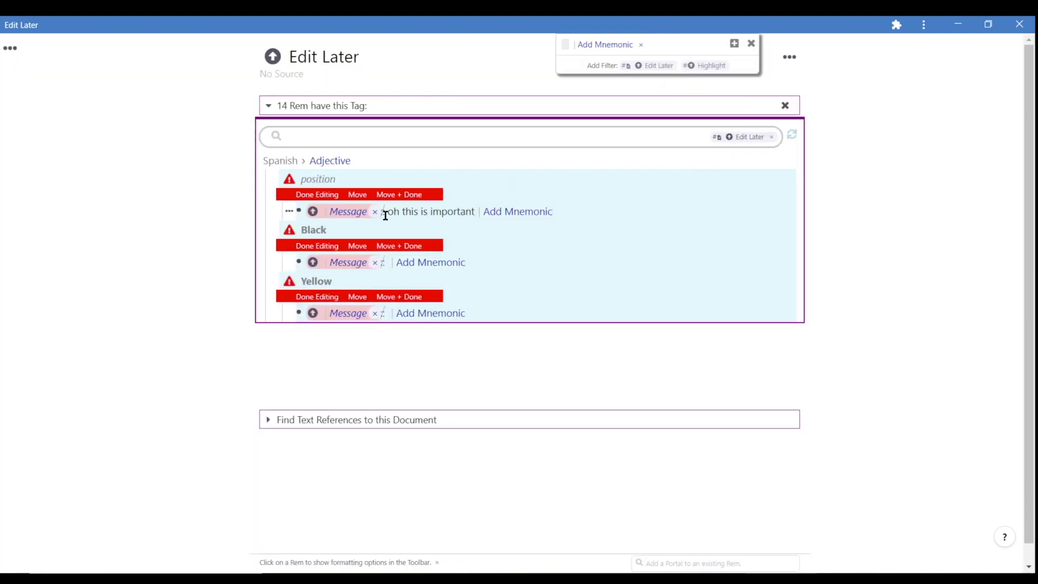
drag(387, 213, 475, 215)
click(895, 207)
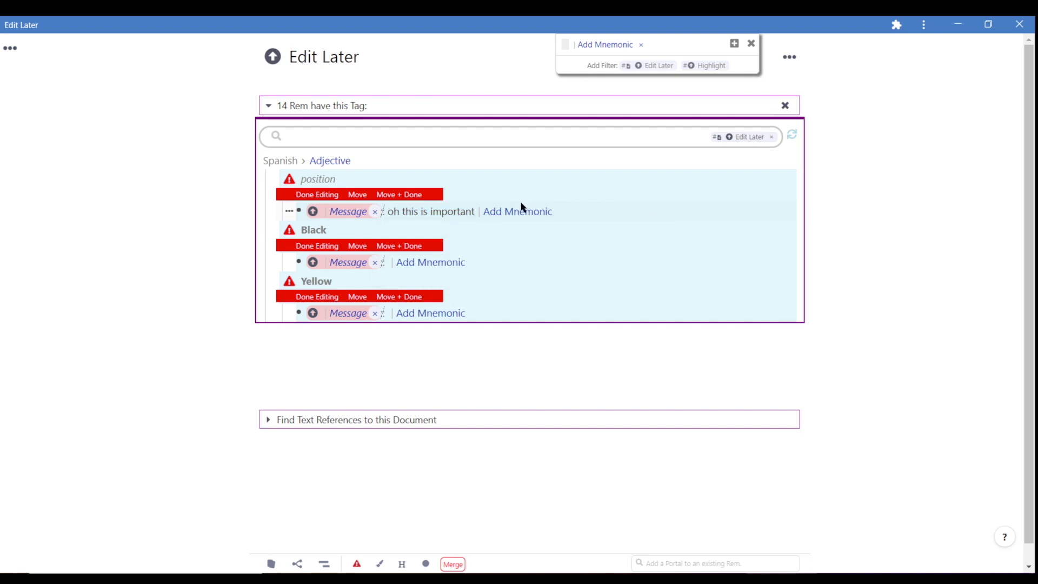
click(752, 44)
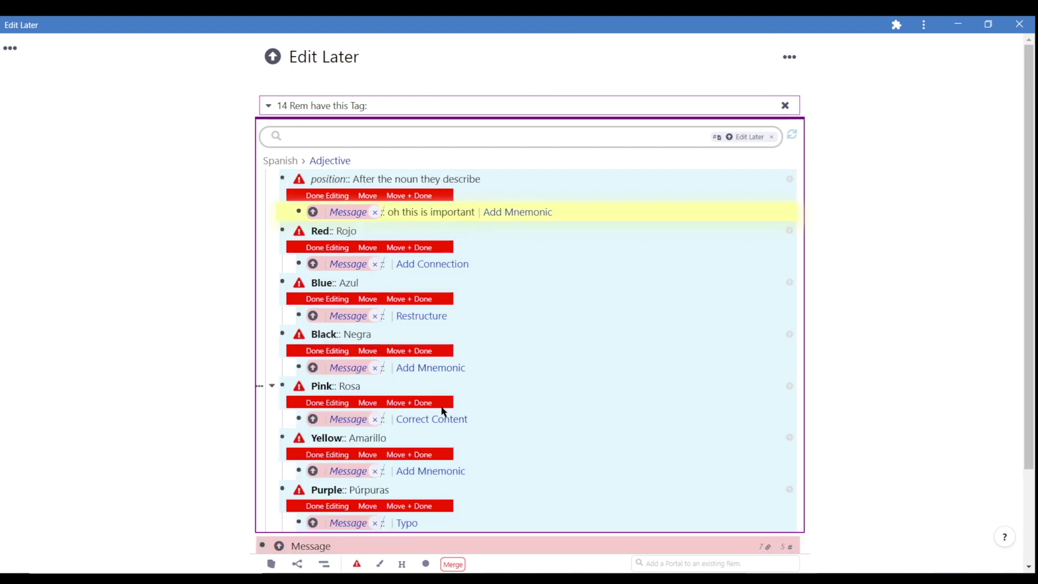
mouse_move(12, 58)
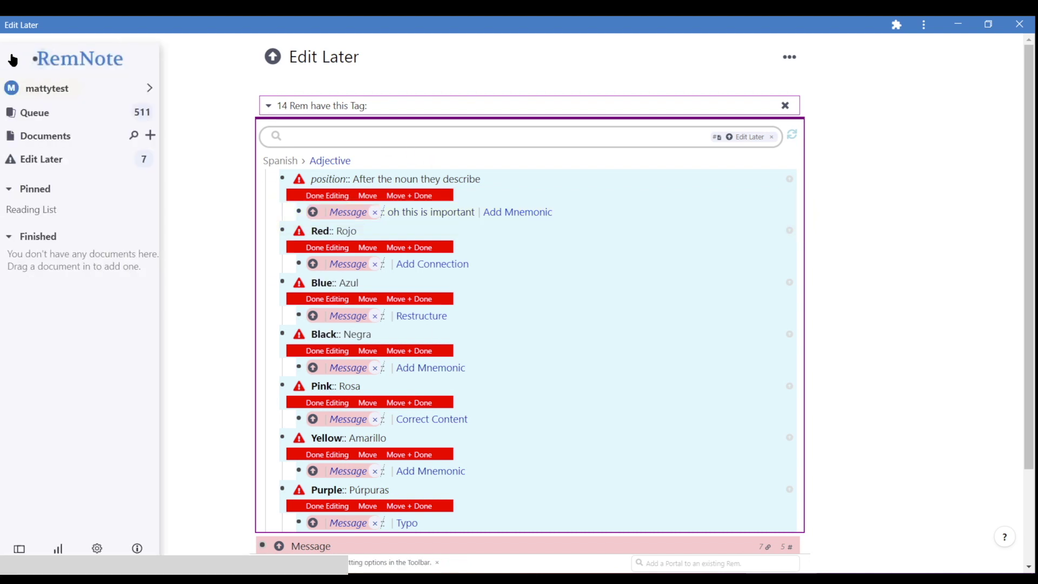
click(52, 111)
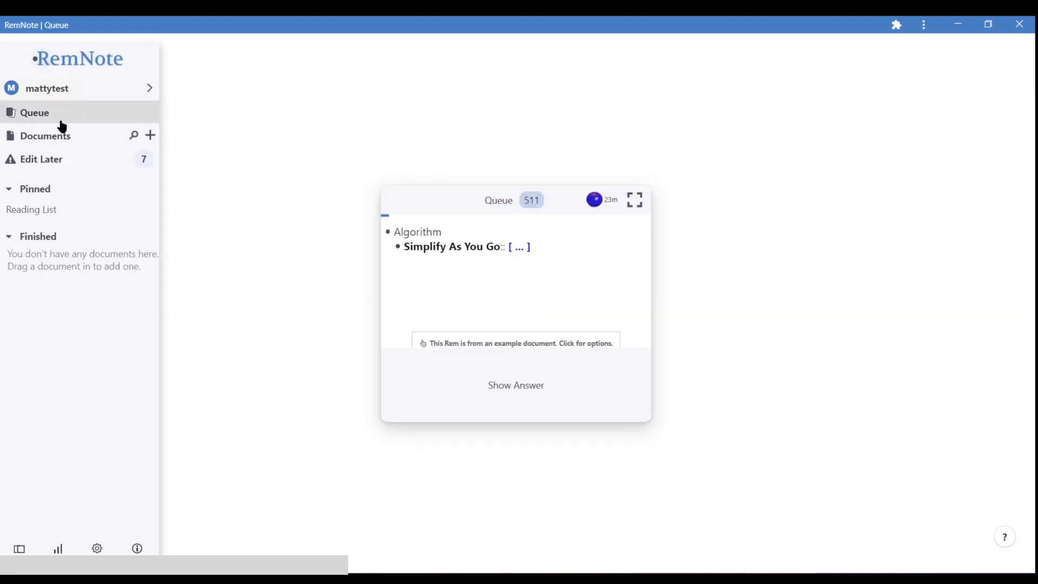
Reveal the Simplify As You Go card, then search 'edit later message' to open Message
click(524, 401)
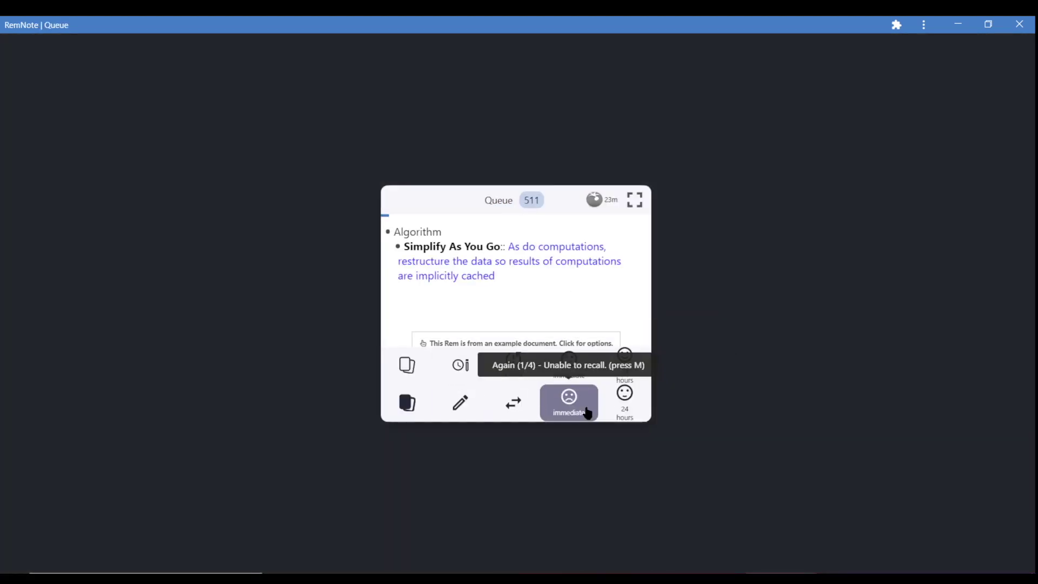
click(457, 411)
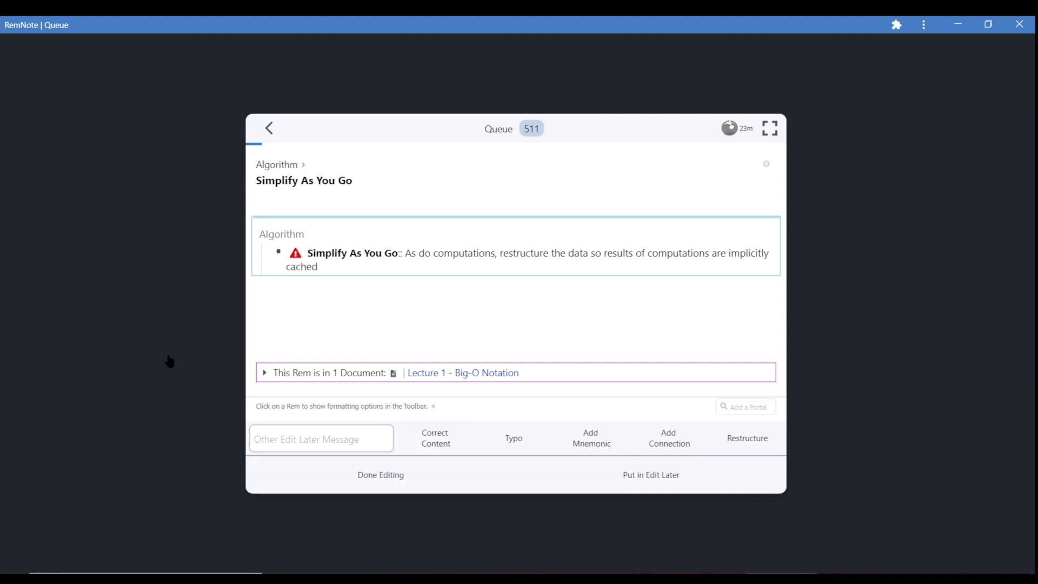
key(ctrl+p)
text(edi)
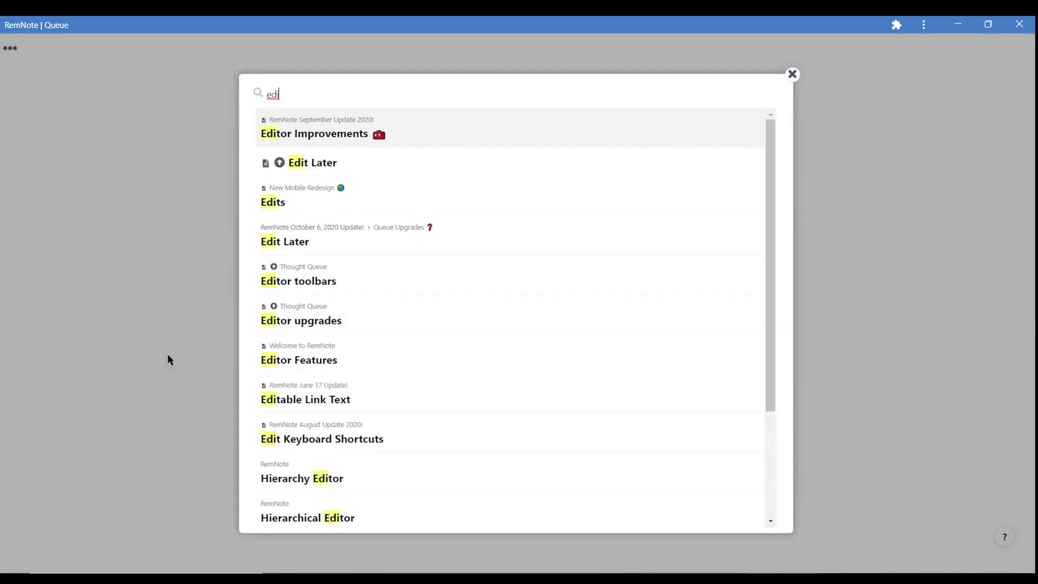
text(t later message)
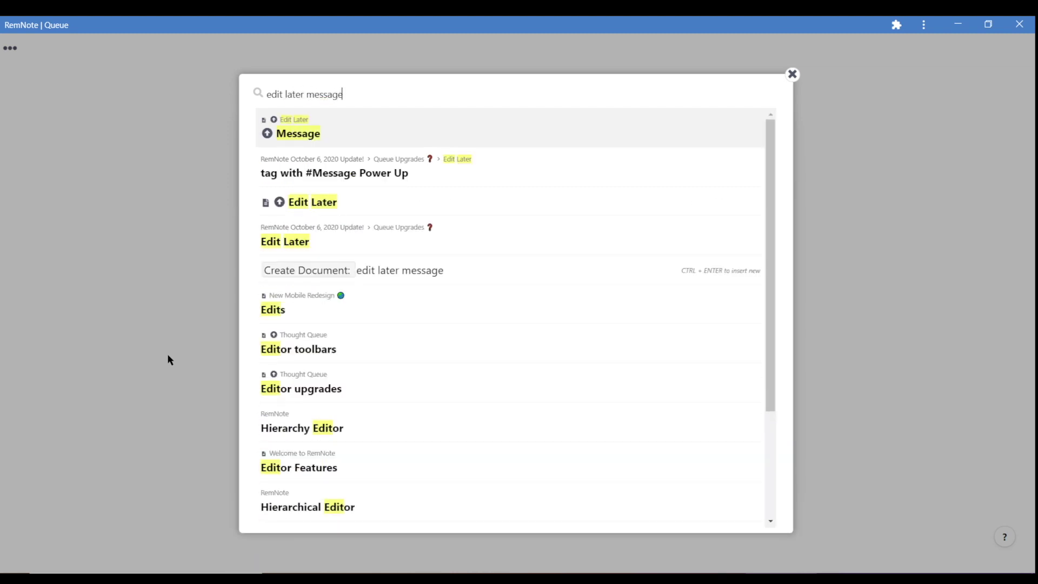
key(Return)
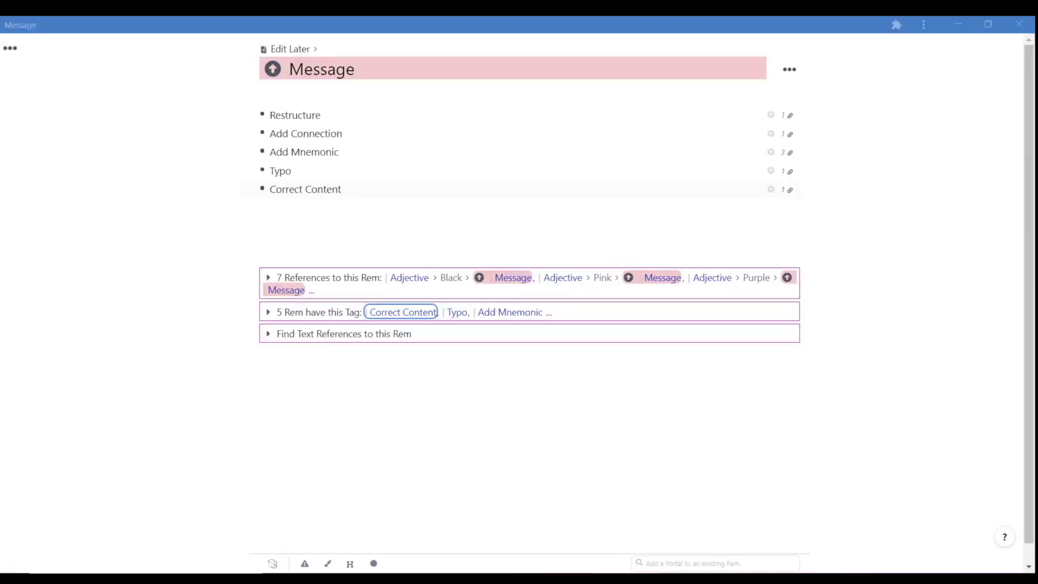
Rename the Restructure message to Rewire and add an 'Add Image' Edit Later message
drag(321, 115, 221, 113)
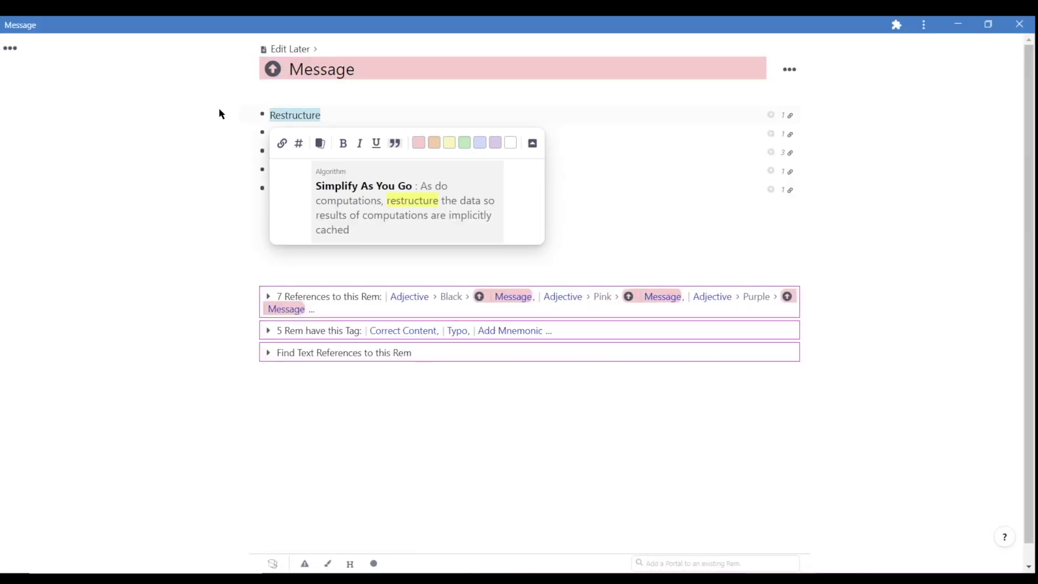
text(Rewr)
text(re)
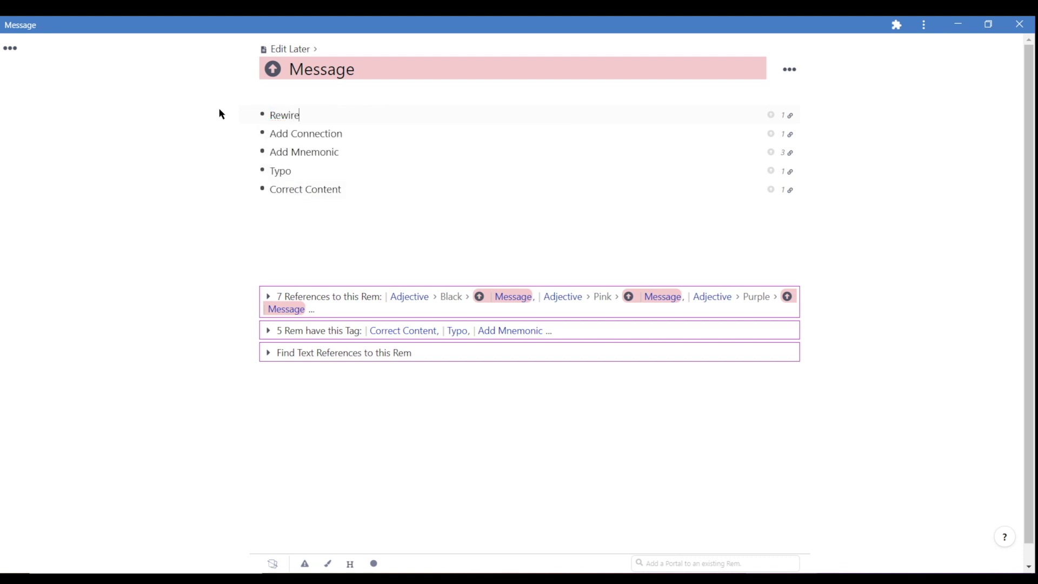
click(329, 209)
text(Add Image #edit later me)
click(784, 212)
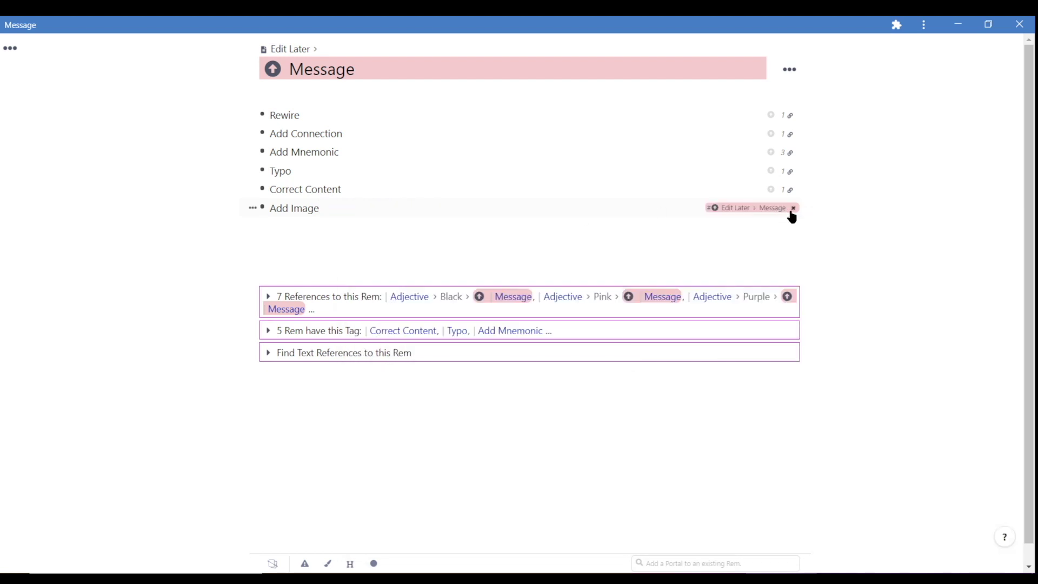
Back in the queue, reveal the Merge Sort card's answer and open it for editing
mouse_move(2, 64)
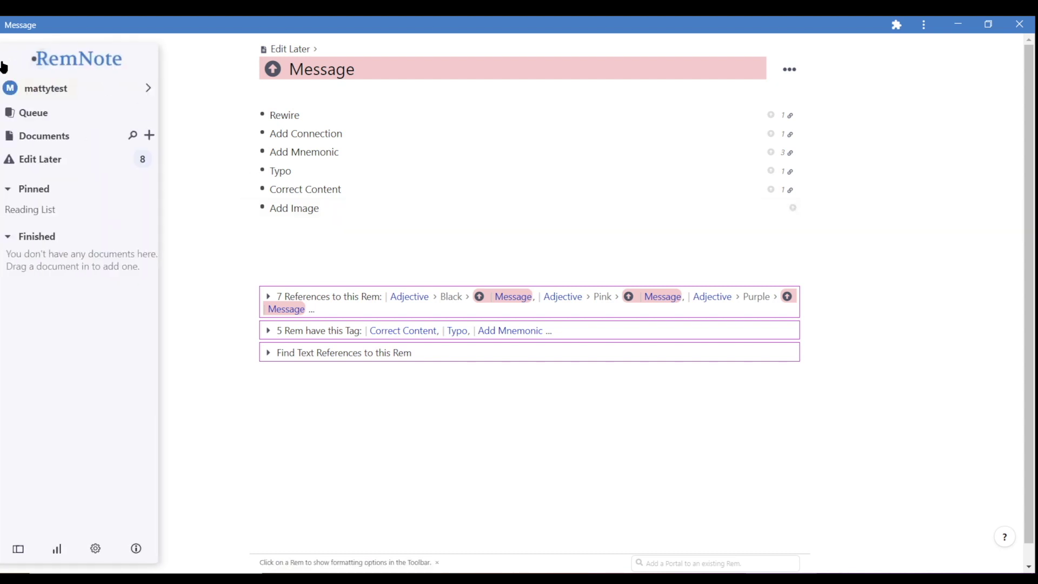
click(70, 107)
click(570, 361)
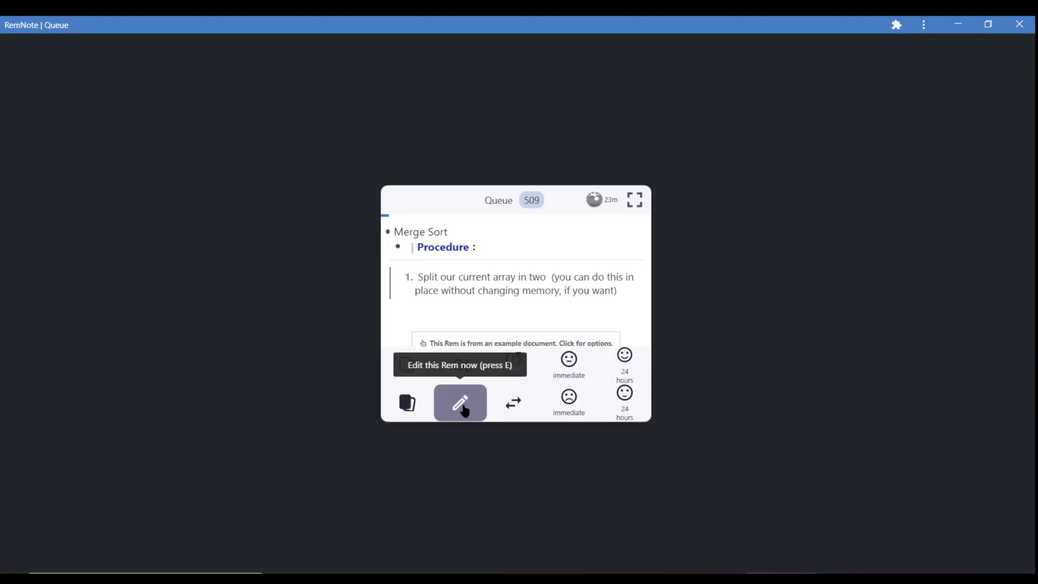
click(462, 405)
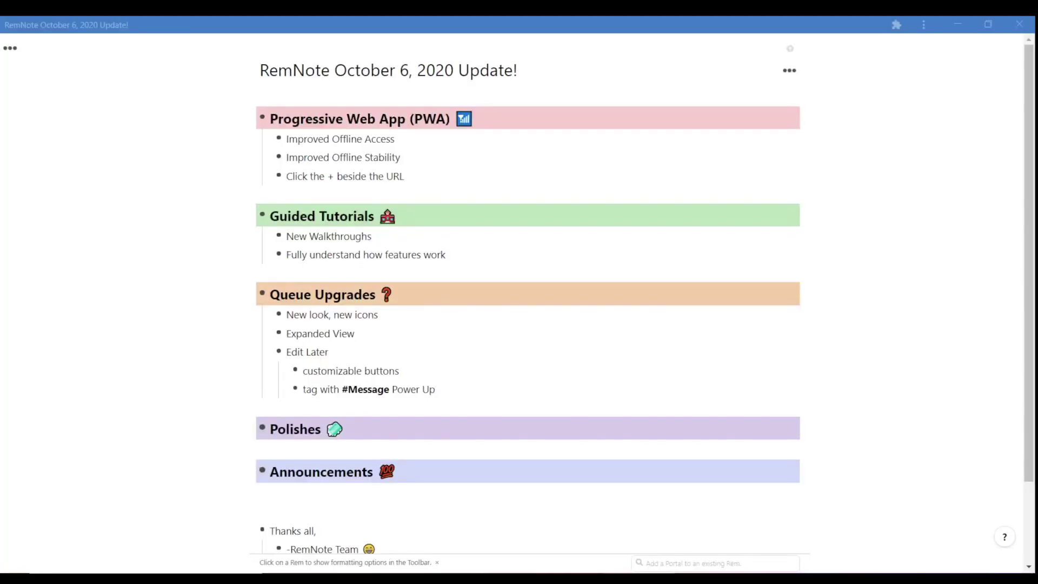
Expand Polishes and its LaTeX and Quote item down to the esc-to-leave-editor notes
click(364, 430)
key(ctrl+Down)
scroll(365, 428, down, 1)
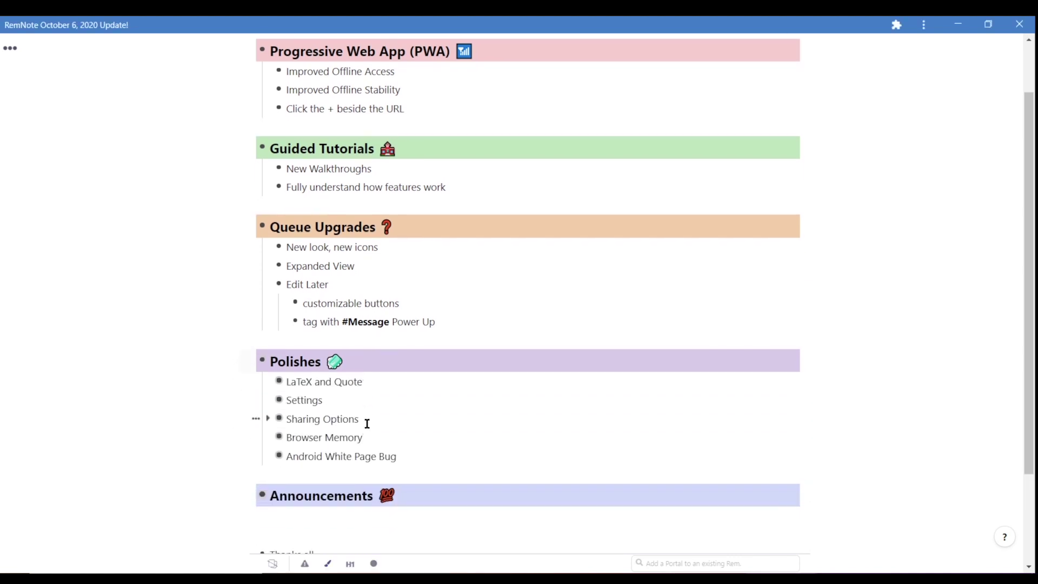
click(381, 384)
key(ctrl+Down)
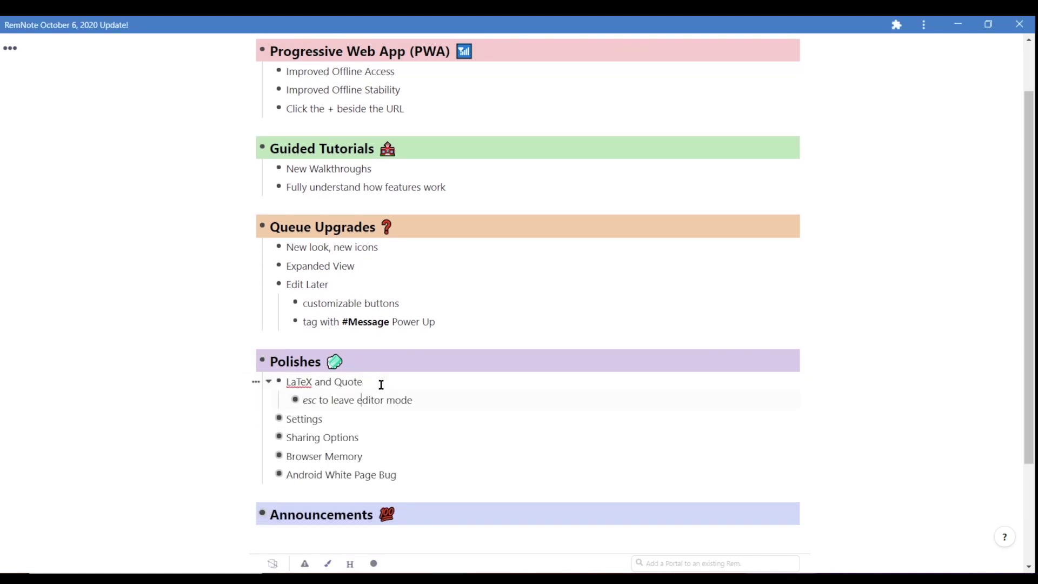
key(ctrl+Down)
Render the y = mx + b equation and expand Settings to show Folder View and Improved Look
key(Down)
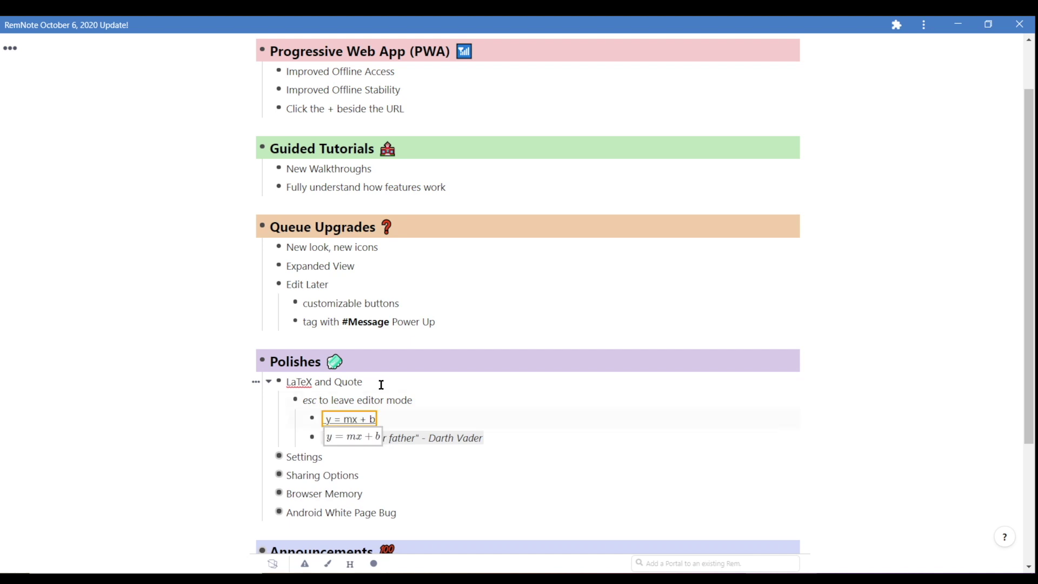
key(Escape)
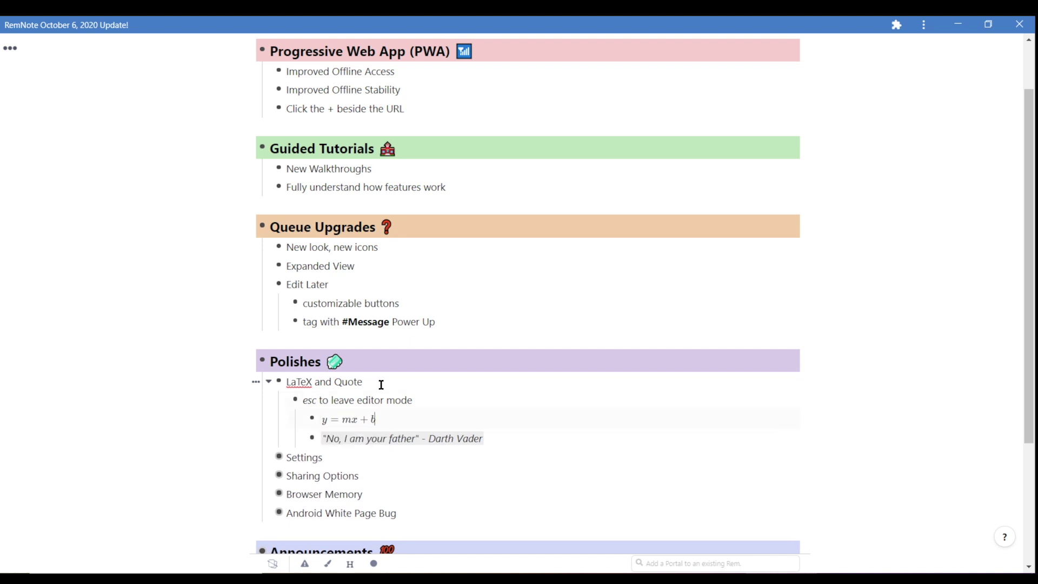
click(374, 463)
click(267, 457)
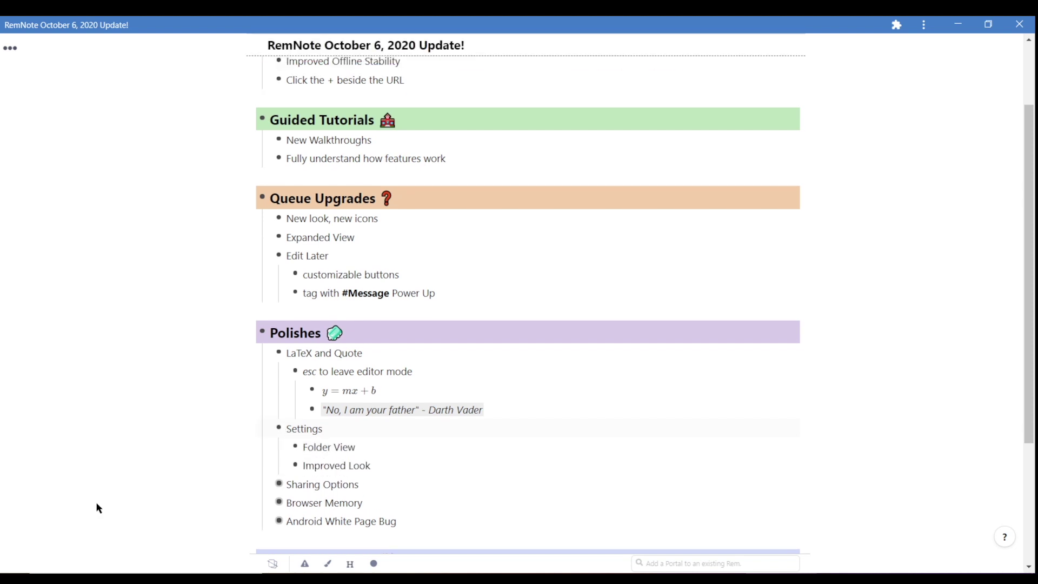
mouse_move(11, 495)
click(106, 556)
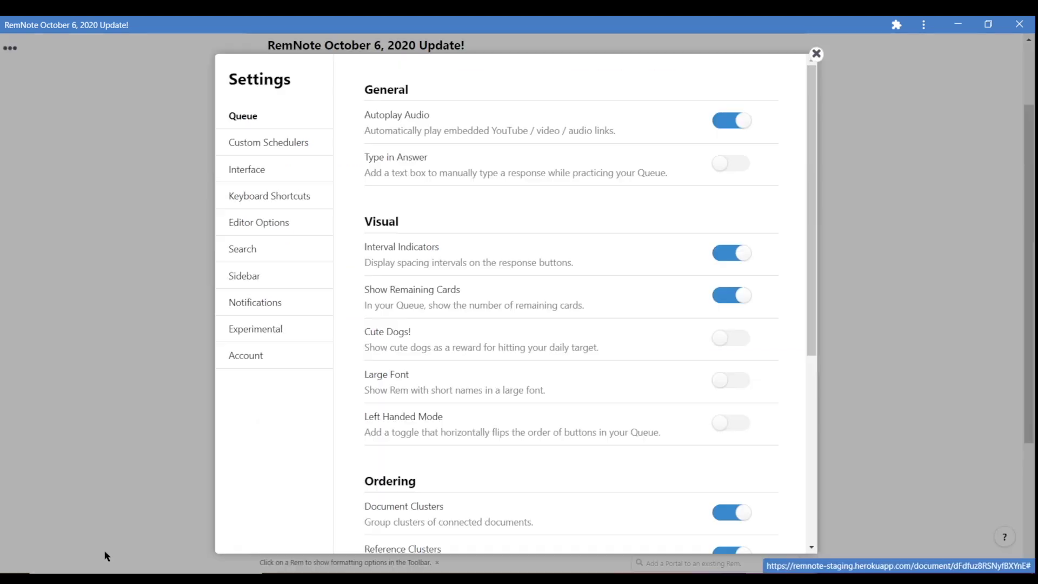
scroll(439, 352, down, 5)
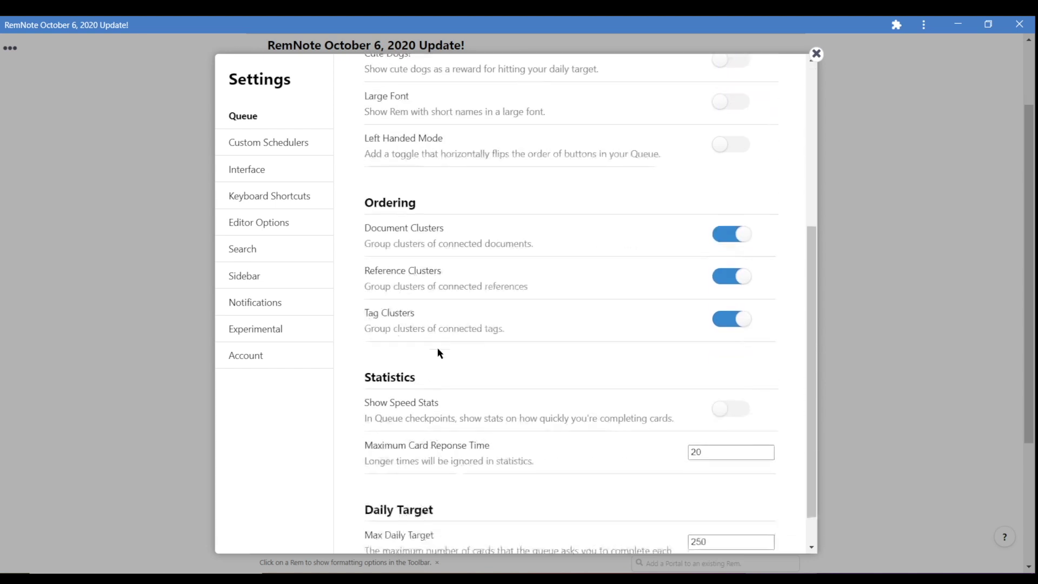
scroll(439, 354, up, 5)
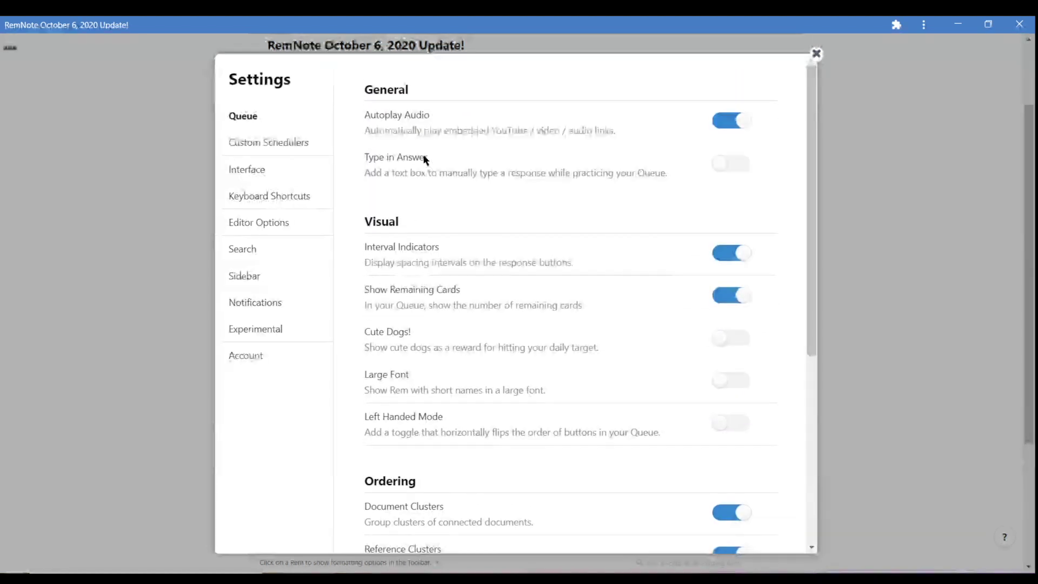
click(279, 142)
click(273, 166)
click(259, 202)
click(251, 246)
click(252, 303)
click(252, 331)
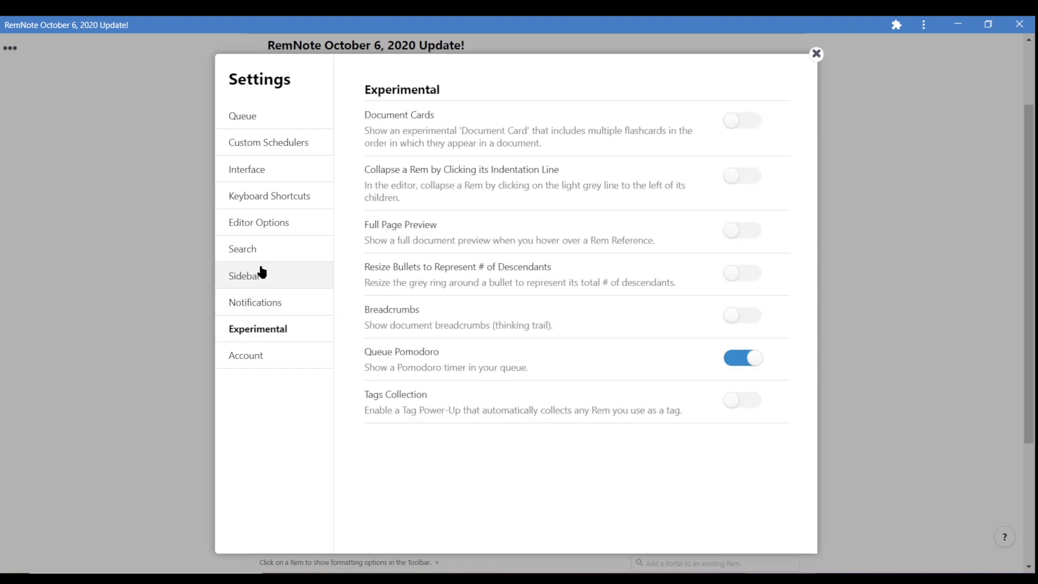
click(265, 109)
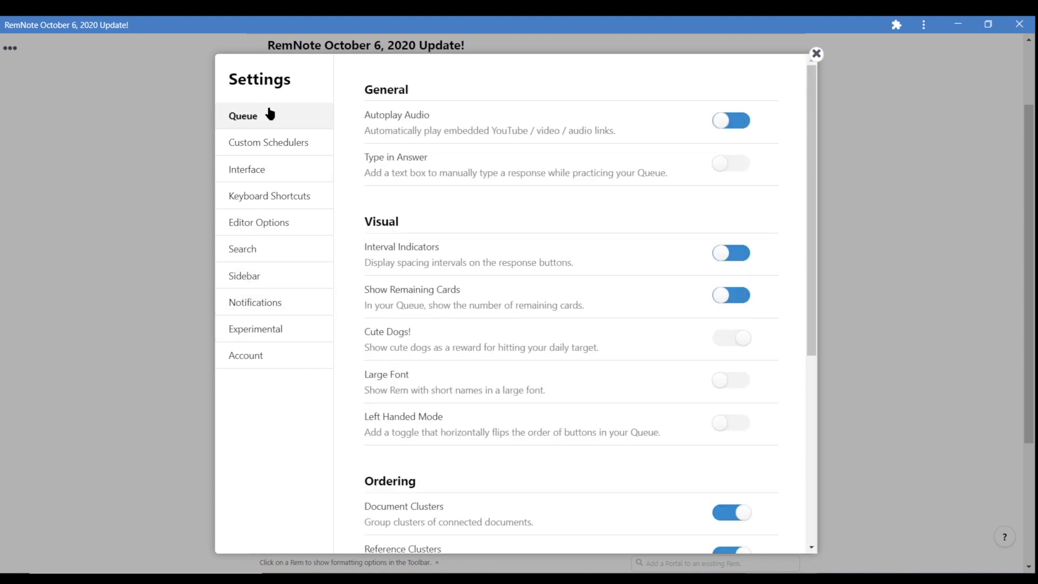
click(818, 55)
click(380, 485)
Expand Sharing Options and simpler export to show 'add a queue' and 'add an import Rem'
key(ctrl+Down)
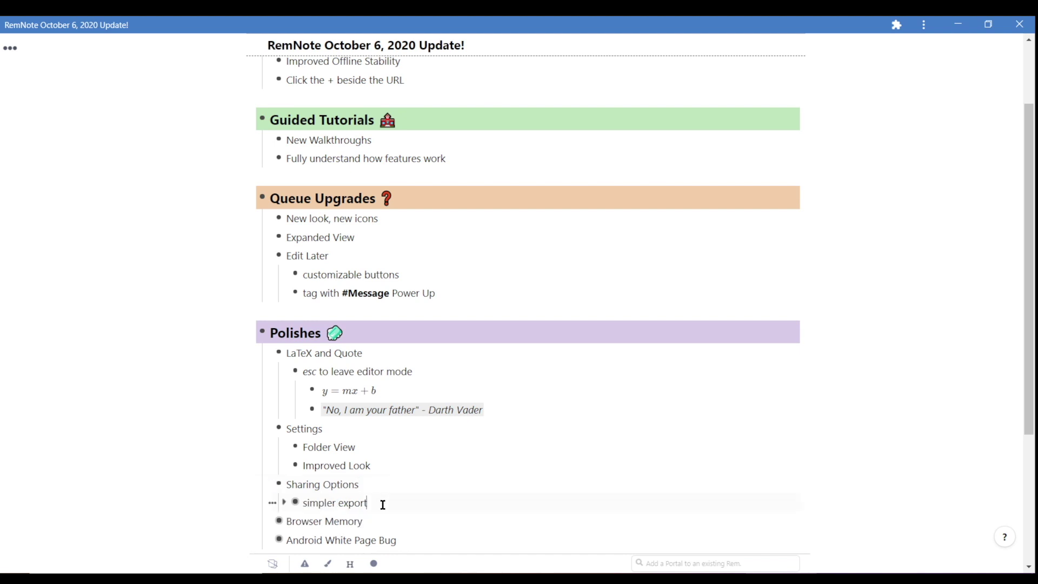
key(ctrl+Down)
scroll(788, 67, up, 2)
Preview Share this Document with its Advanced Options, then cancel without sharing
click(790, 70)
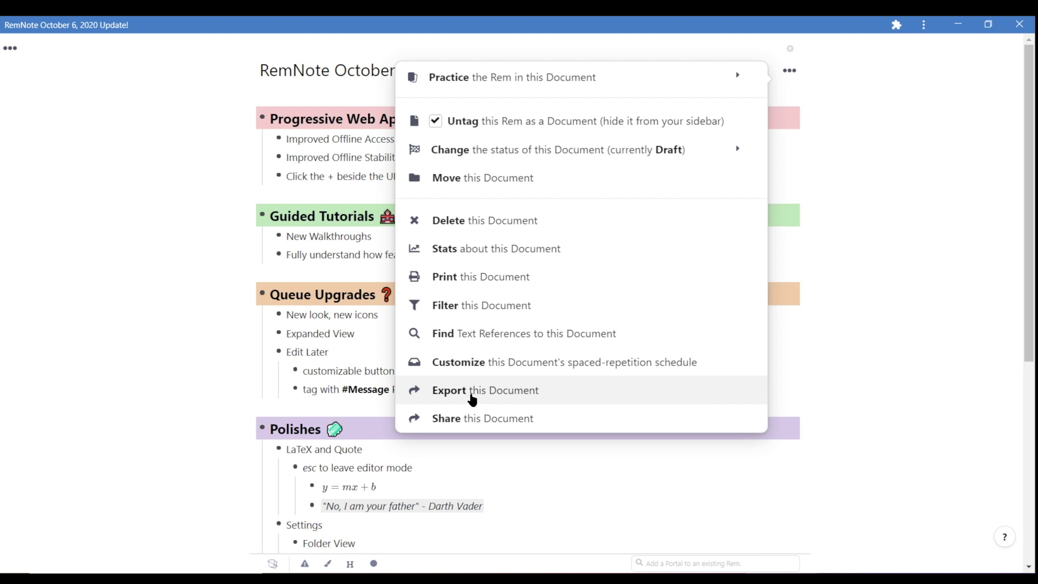
click(475, 419)
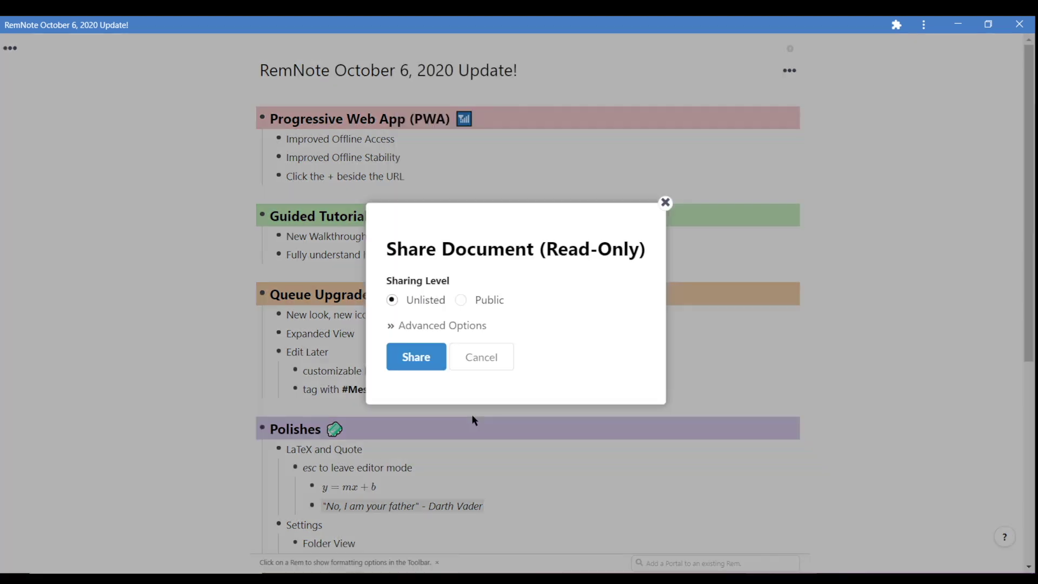
click(391, 327)
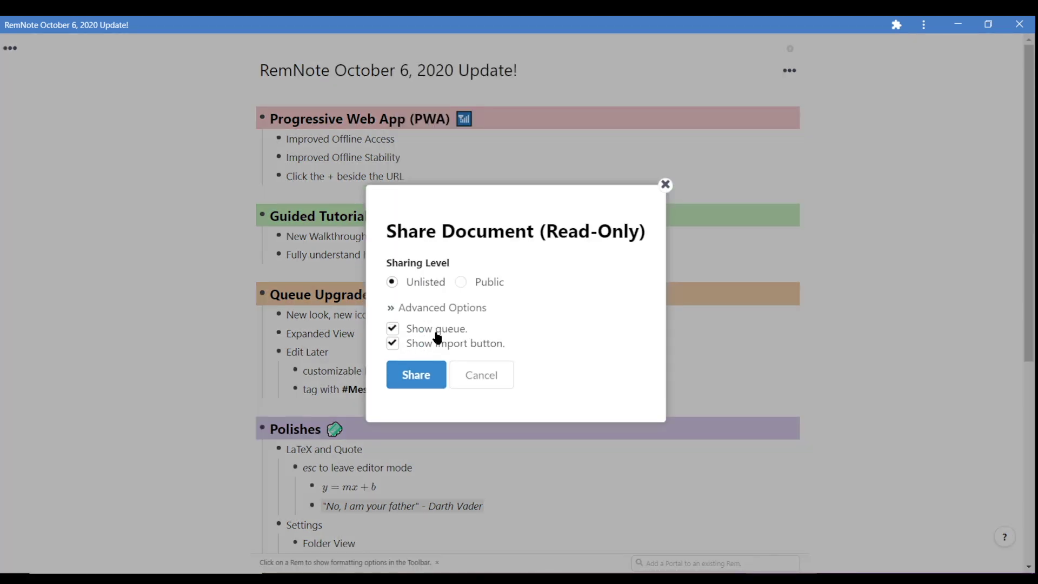
click(483, 378)
Expand the Browser Memory note to show its detail
scroll(470, 378, down, 5)
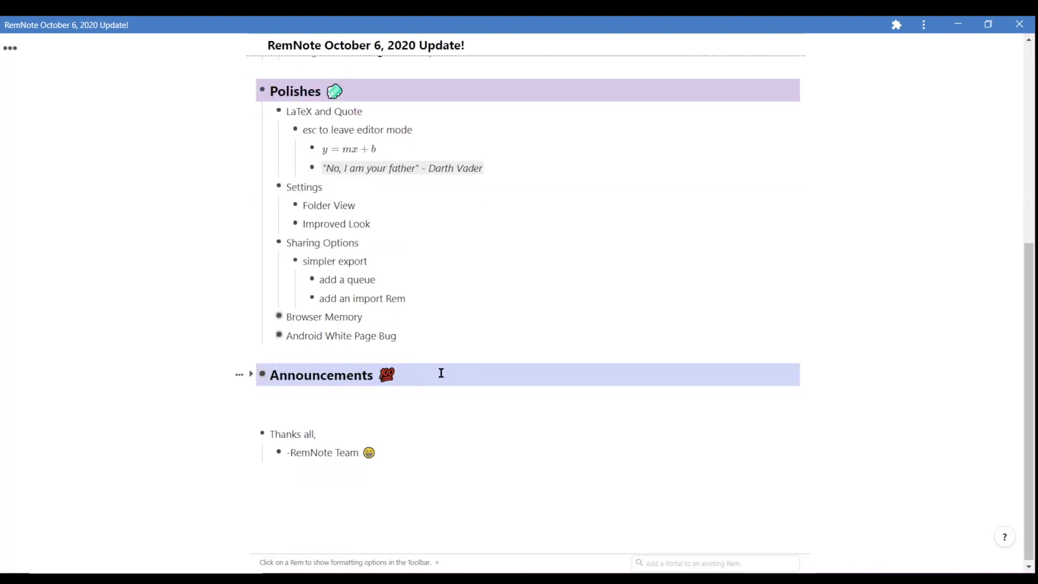
scroll(440, 378, up, 1)
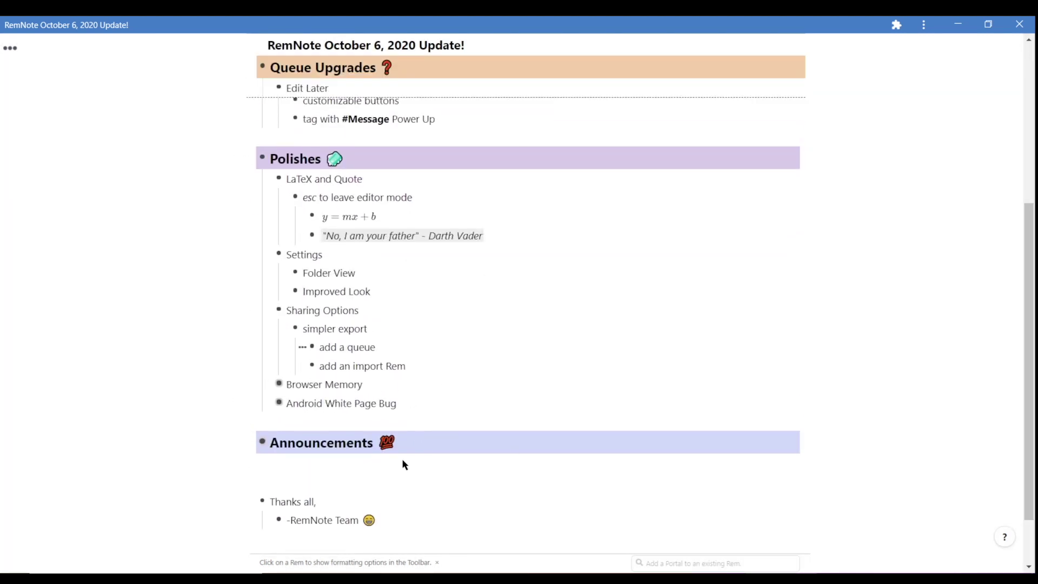
click(378, 387)
key(ctrl+Down)
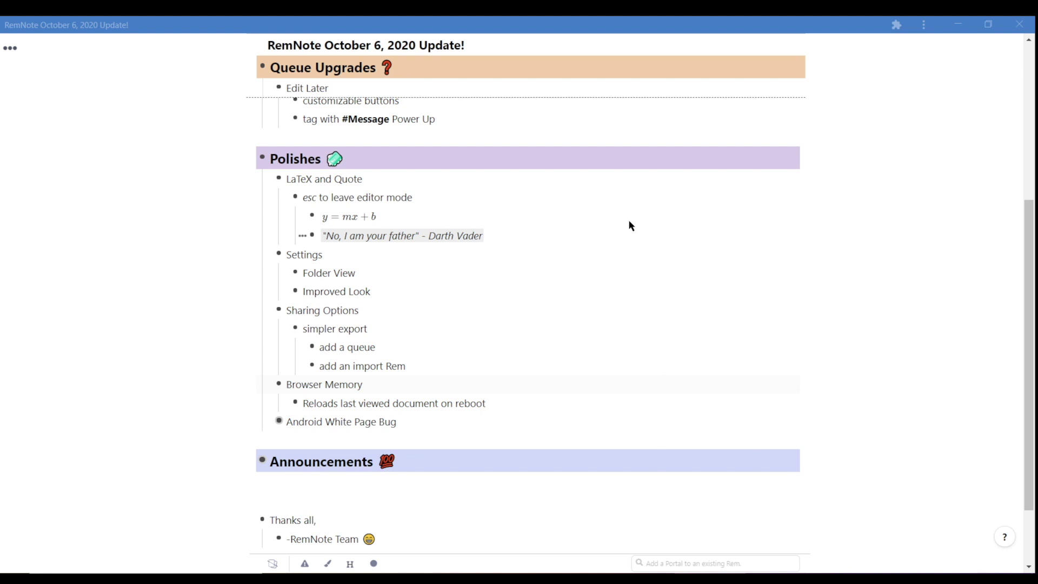
Expand Android White Page Bug down to the 'try an uninstall > reinstall' tip, then select New Forum
click(410, 423)
key(ctrl+Down)
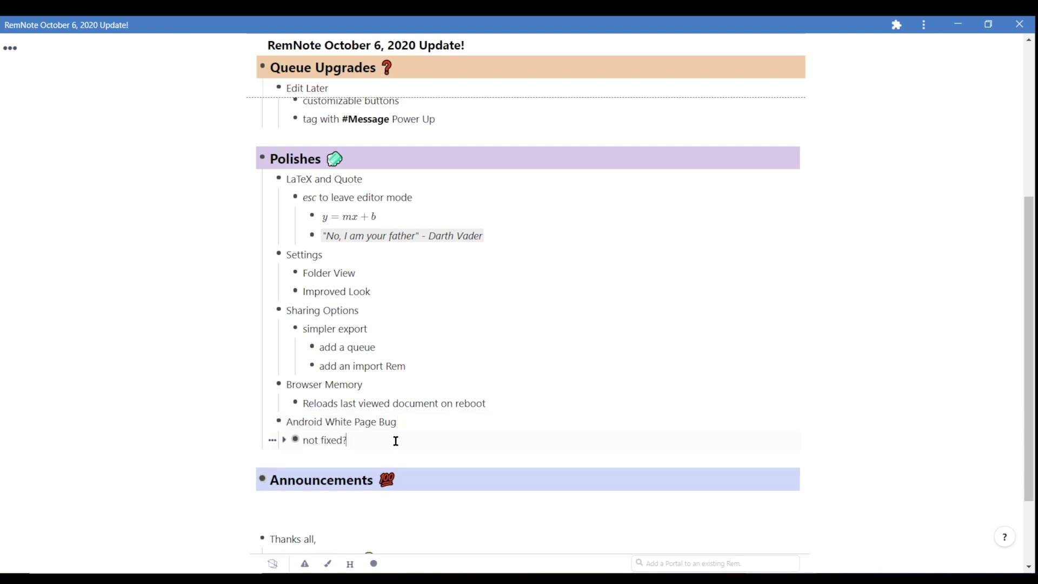
key(ctrl+Down)
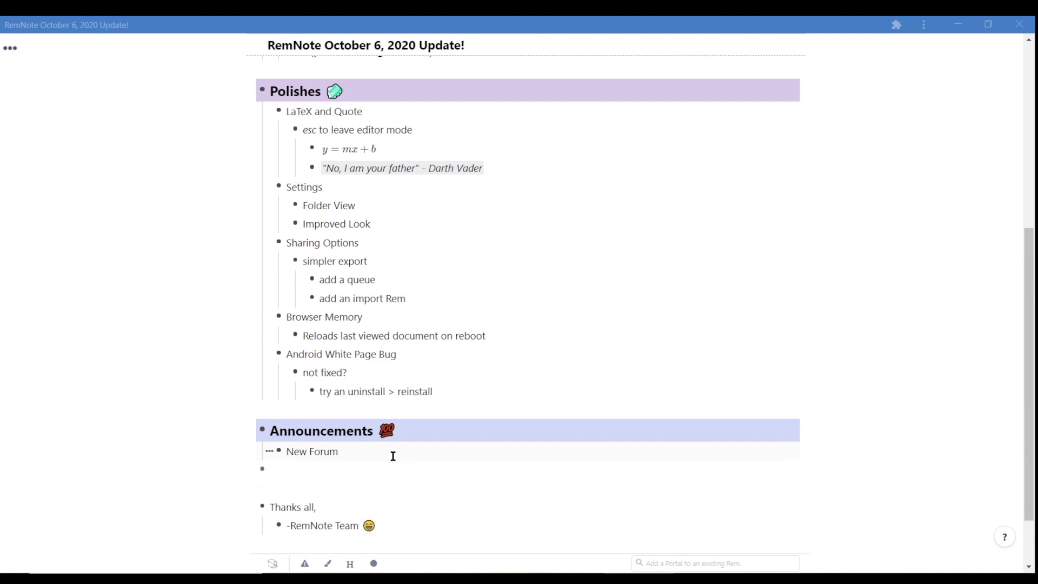
click(393, 454)
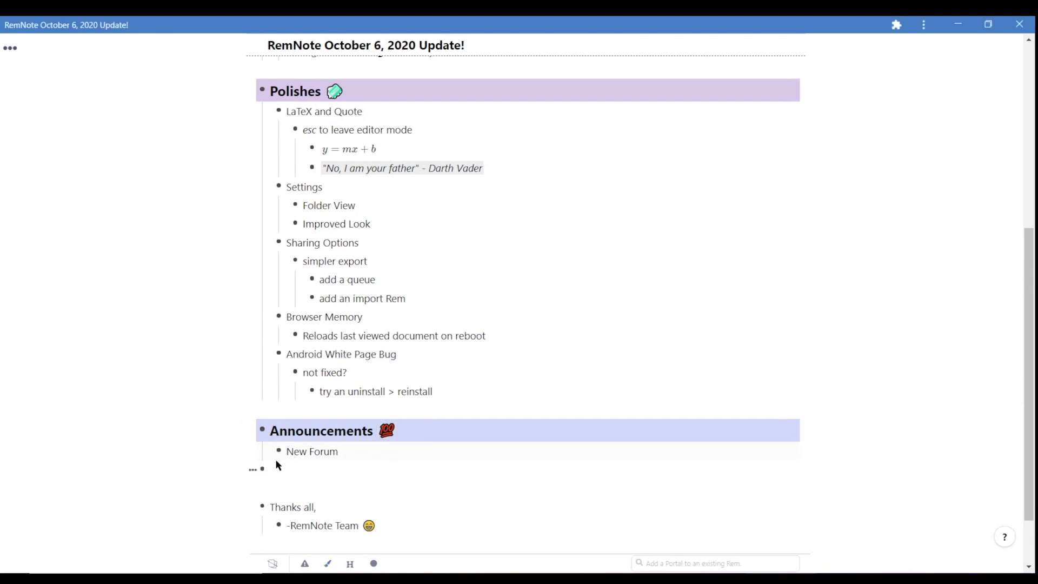
Go from RemNote's help list to the community forum's categories page (Bulletin, RemNote, Community Q/A, etc.)
click(1005, 537)
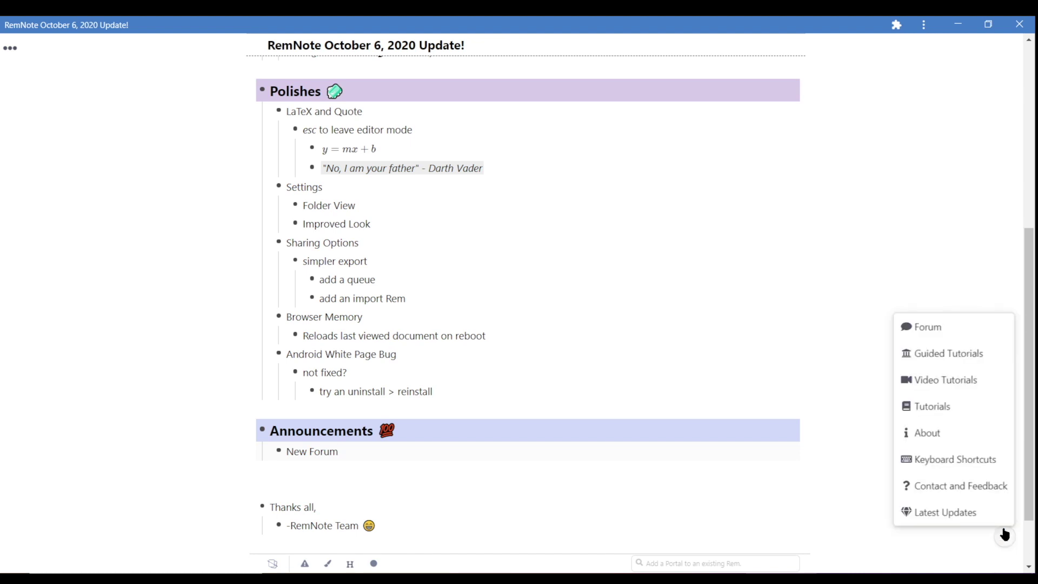
click(925, 336)
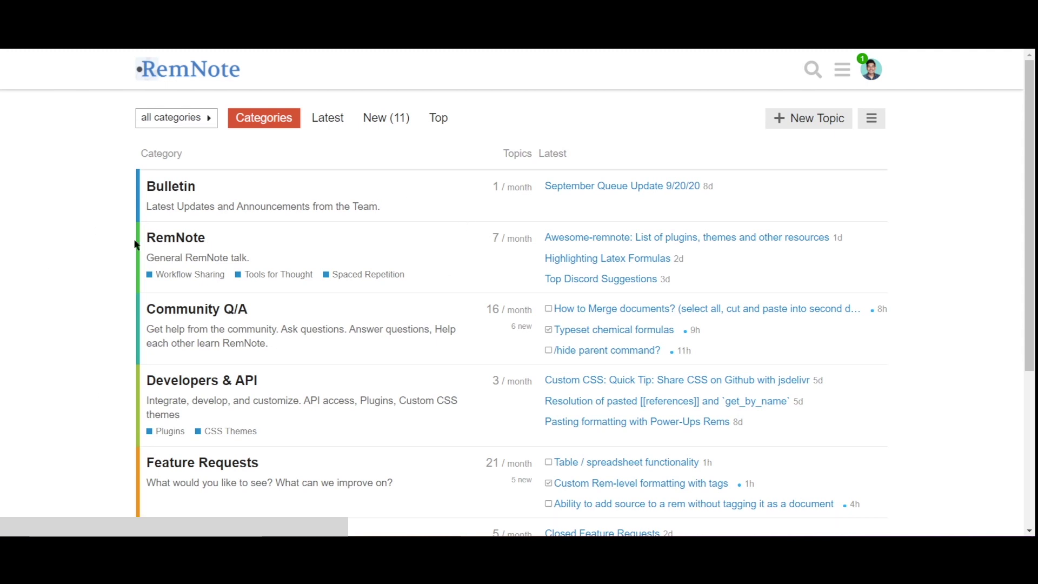
triple_click(159, 259)
click(63, 251)
Search the forum for 'How to merge documents?'
click(822, 70)
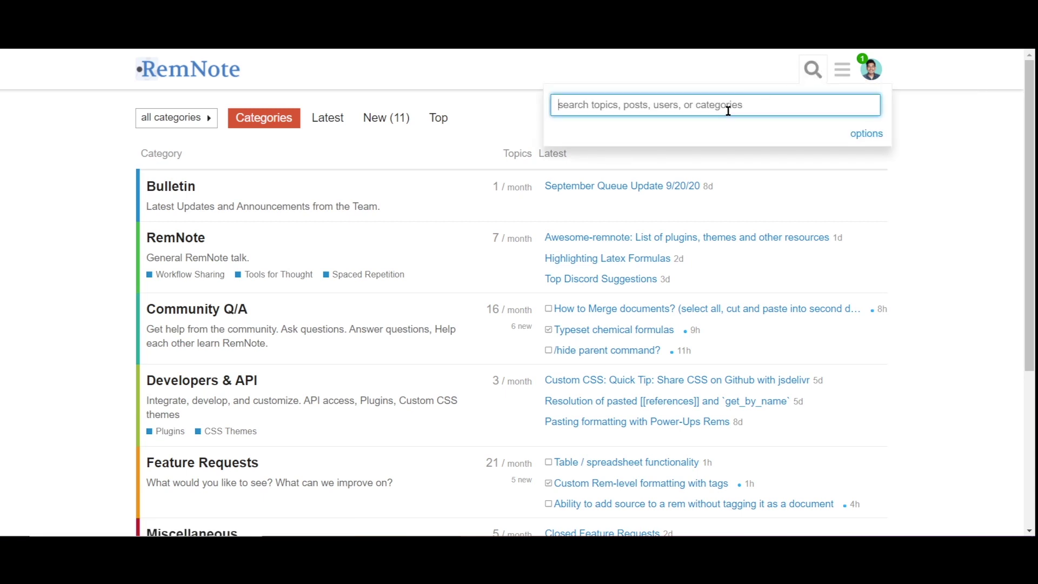
text(How to merg)
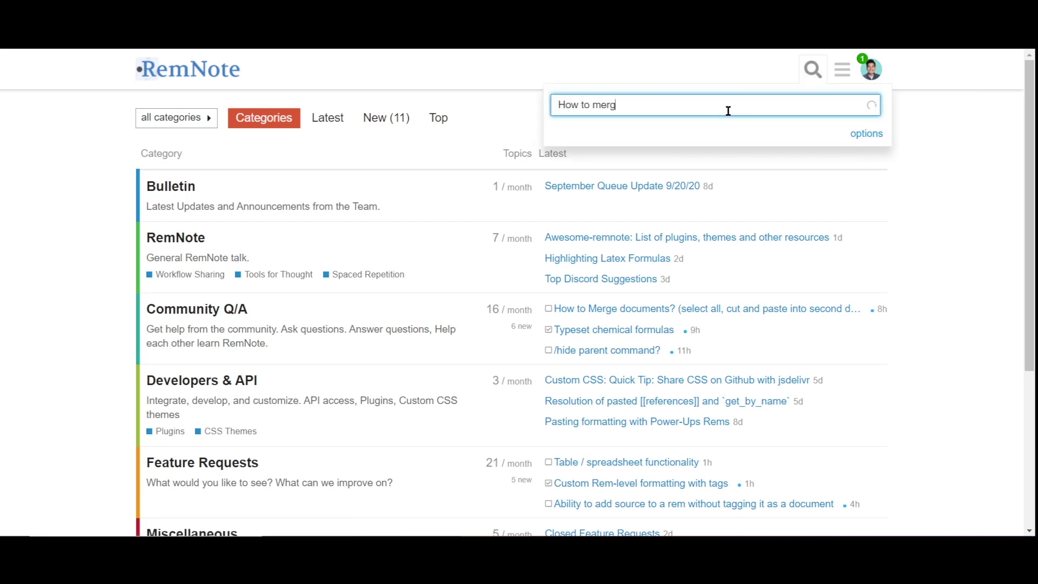
text(e documents?)
key(Return)
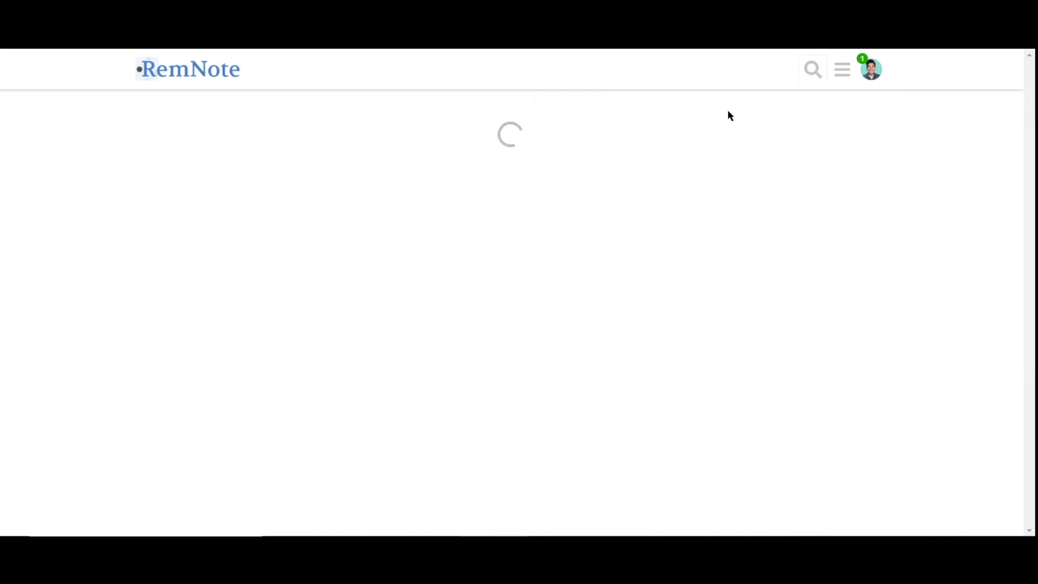
Start a new forum topic filed under the Community Q/A category
click(178, 149)
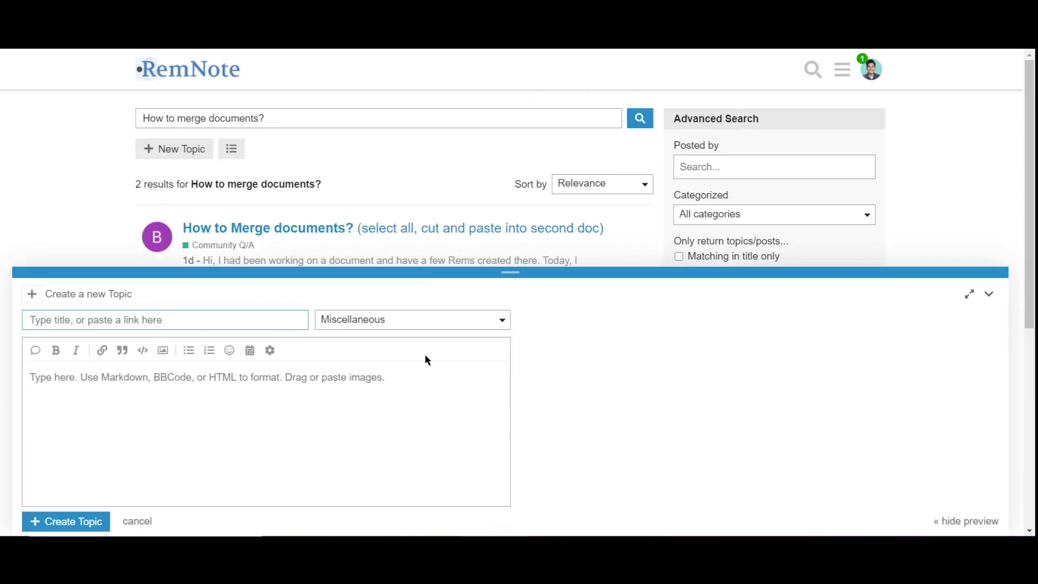
click(373, 331)
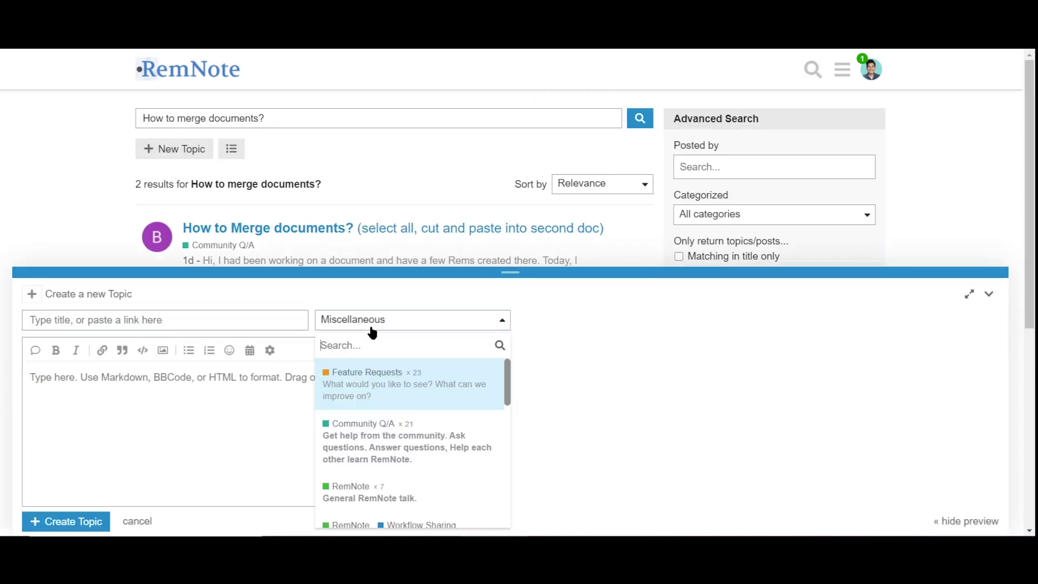
click(370, 448)
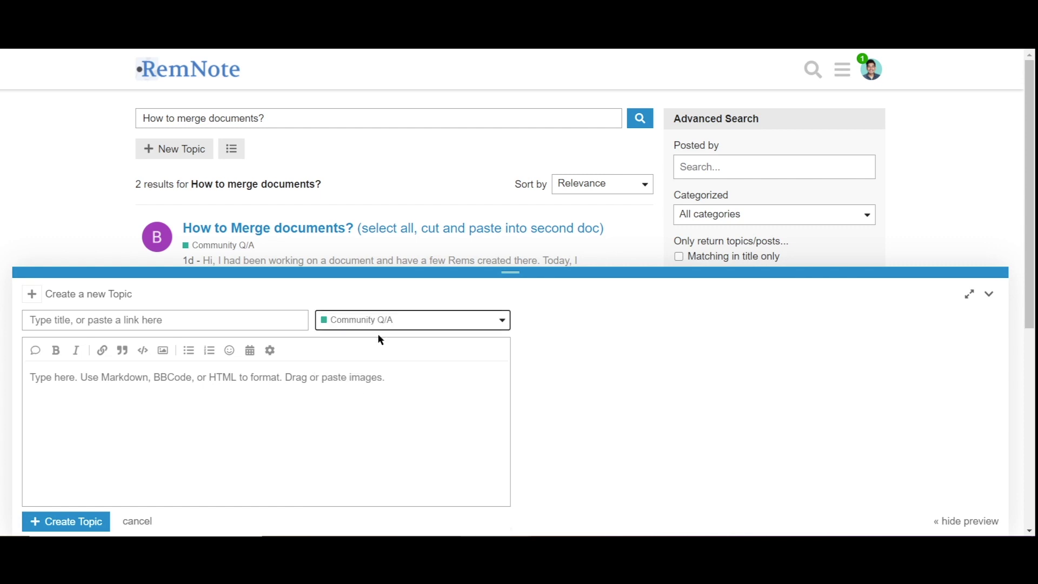